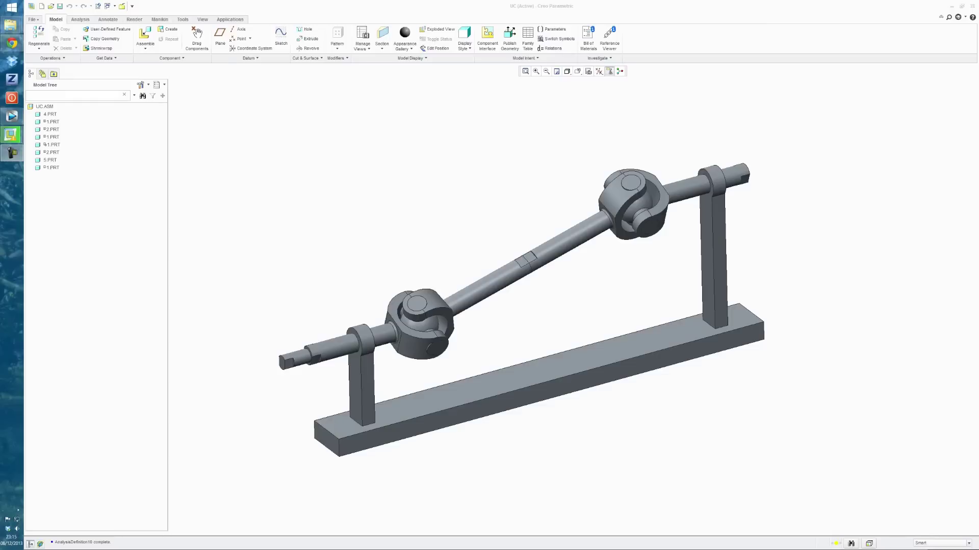
Step: Switch the universal coupling assembly to the Mechanism application
mouse_move(755, 231)
middle_mouse_down()
mouse_move(754, 216)
mouse_move(714, 204)
mouse_move(716, 217)
mouse_move(792, 251)
middle_mouse_up()
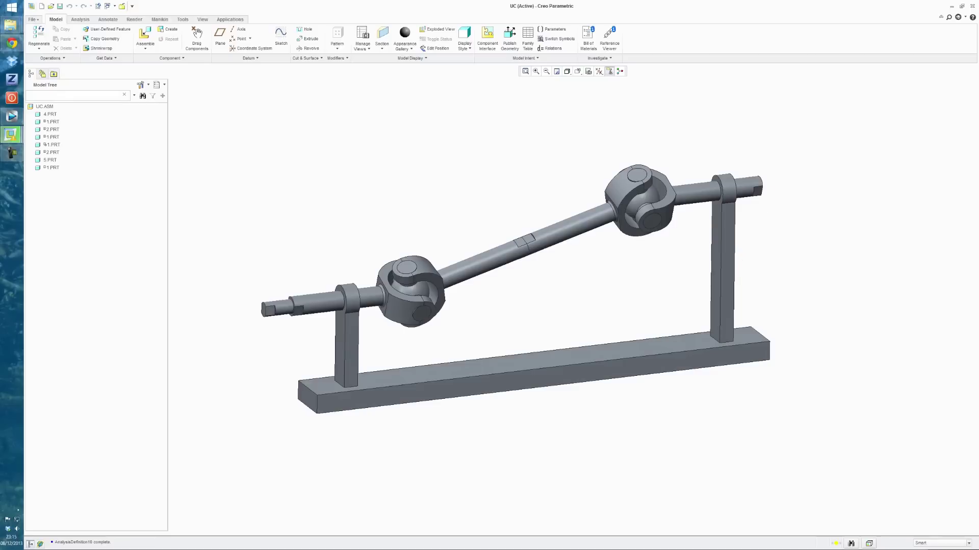
mouse_move(750, 221)
middle_mouse_down()
mouse_move(763, 221)
mouse_move(765, 235)
mouse_move(744, 254)
mouse_move(701, 224)
mouse_move(696, 202)
mouse_move(711, 214)
mouse_move(662, 247)
middle_mouse_up()
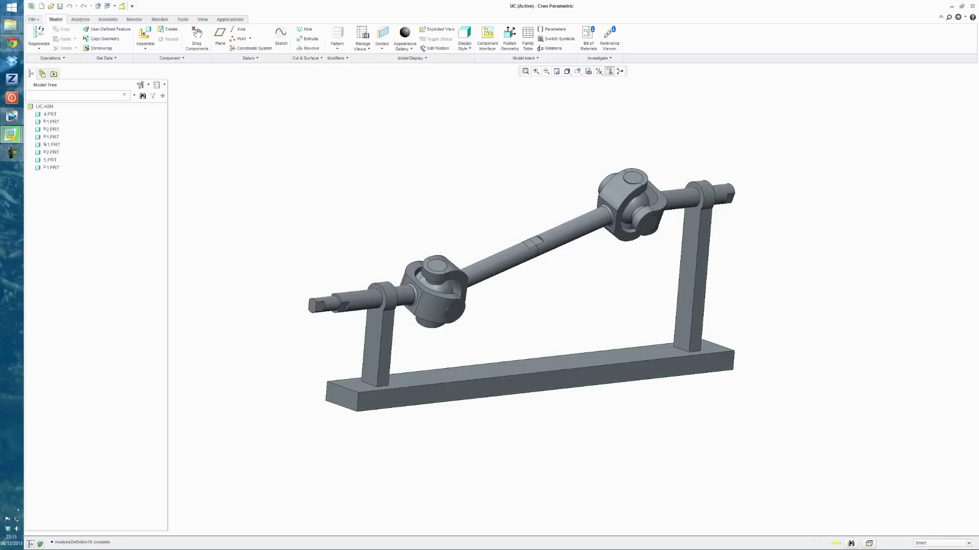
mouse_move(581, 265)
middle_mouse_down()
mouse_move(619, 258)
mouse_move(573, 311)
middle_mouse_up()
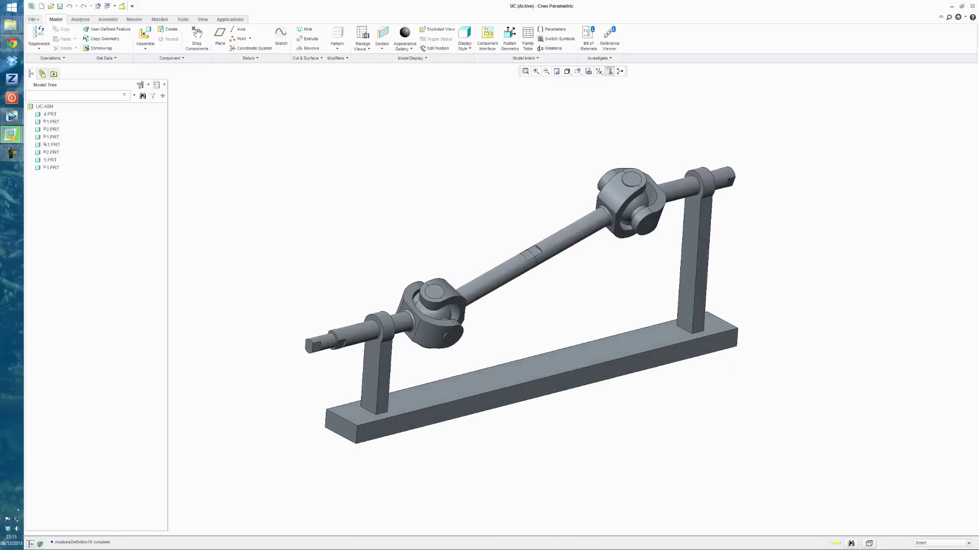
left_click(230, 19)
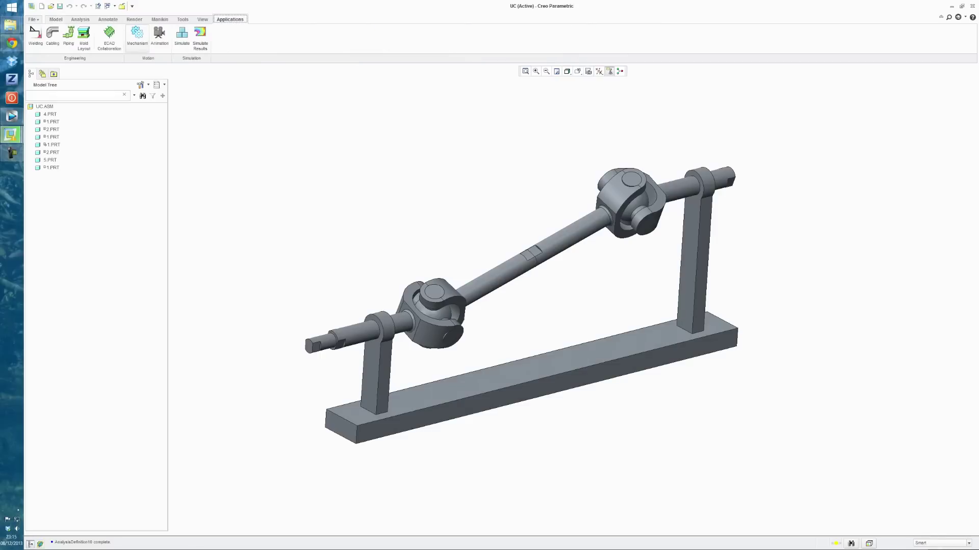
left_click(137, 39)
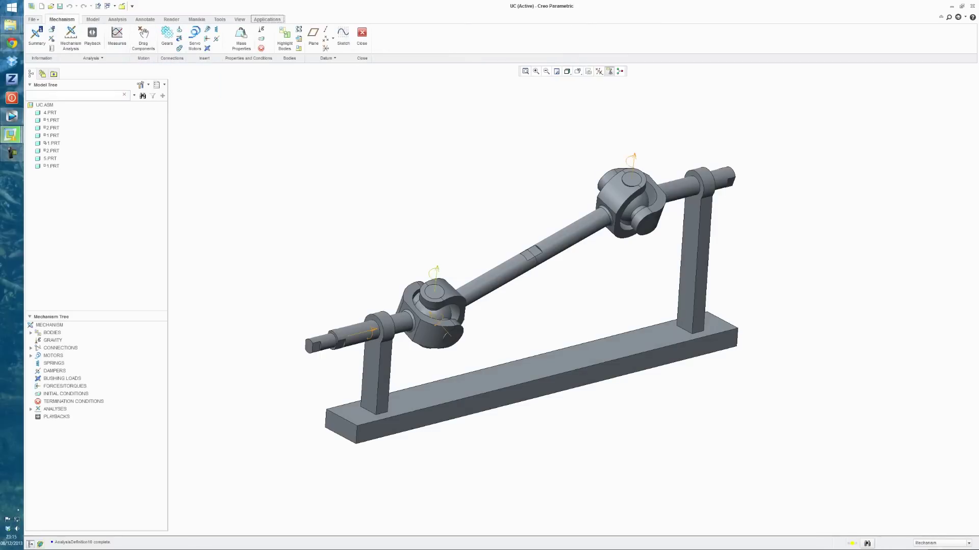
Step: Define a servo motor on the rotation axis of the lower input shaft, specified by velocity with a constant value of 20 deg/sec
left_click(195, 37)
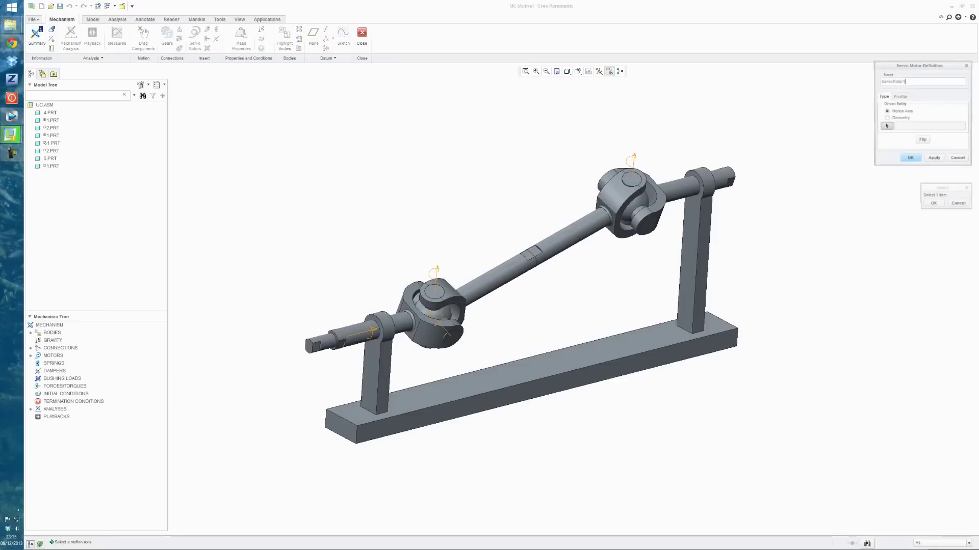
left_click(372, 331)
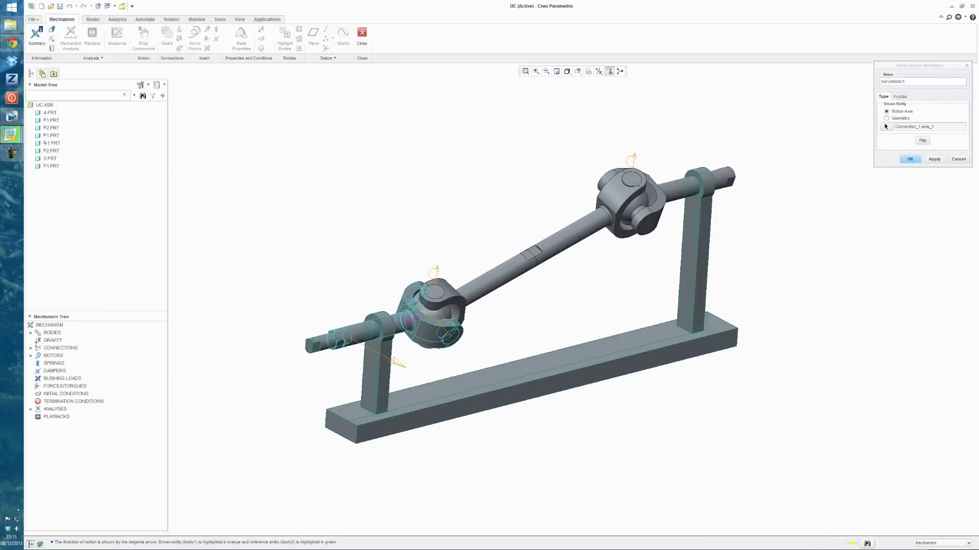
left_click(900, 96)
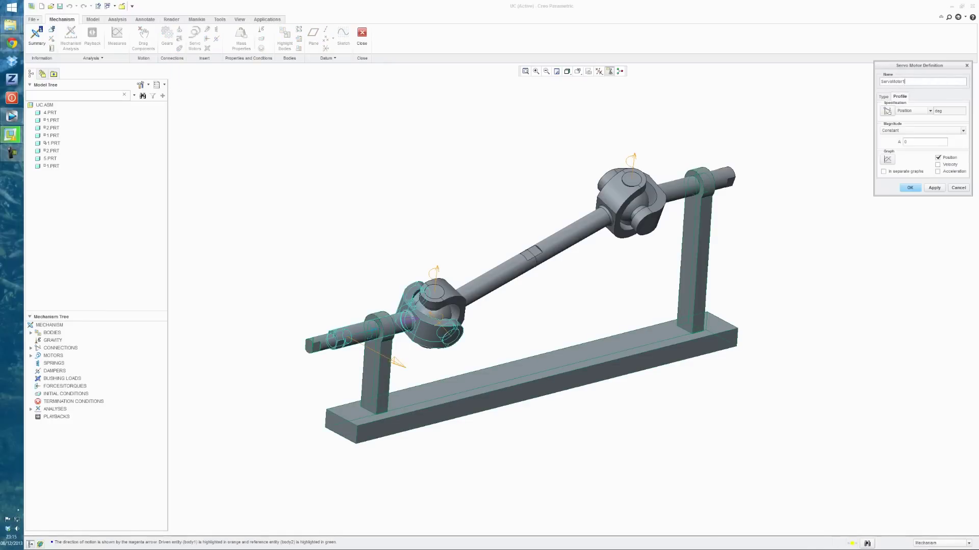
left_click(930, 111)
left_click(907, 121)
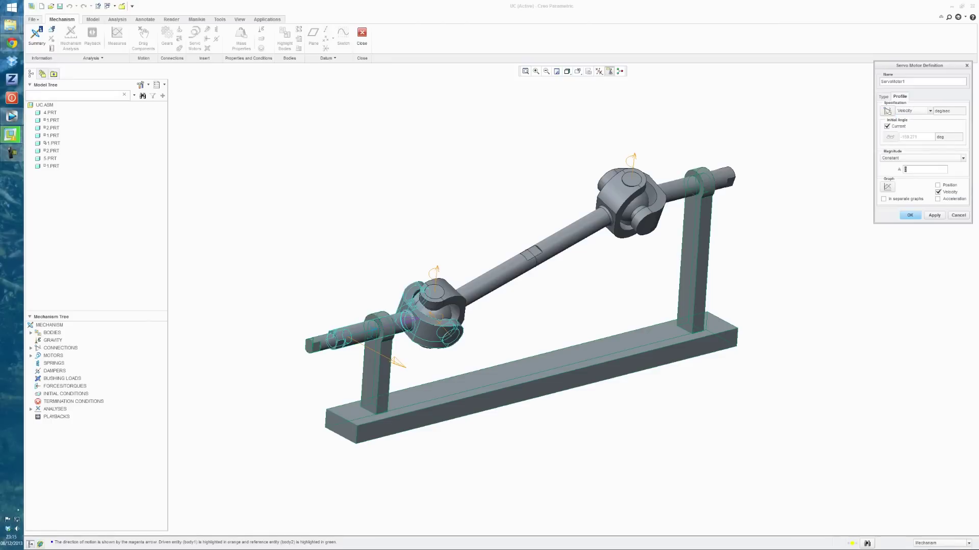
type("20")
Step: Try the Ramp and Cosine magnitudes for the servo motor's velocity and graph the cosine profile
left_click(963, 158)
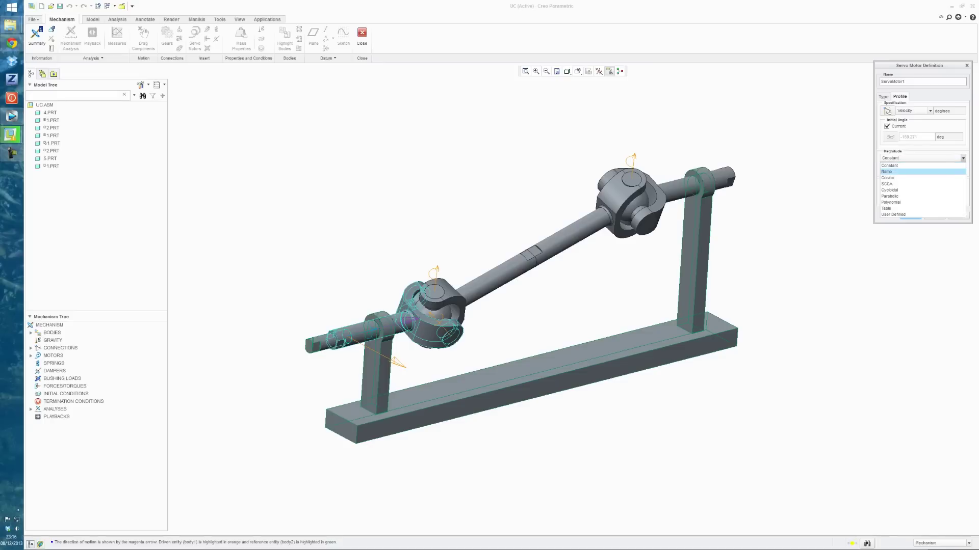
left_click(887, 172)
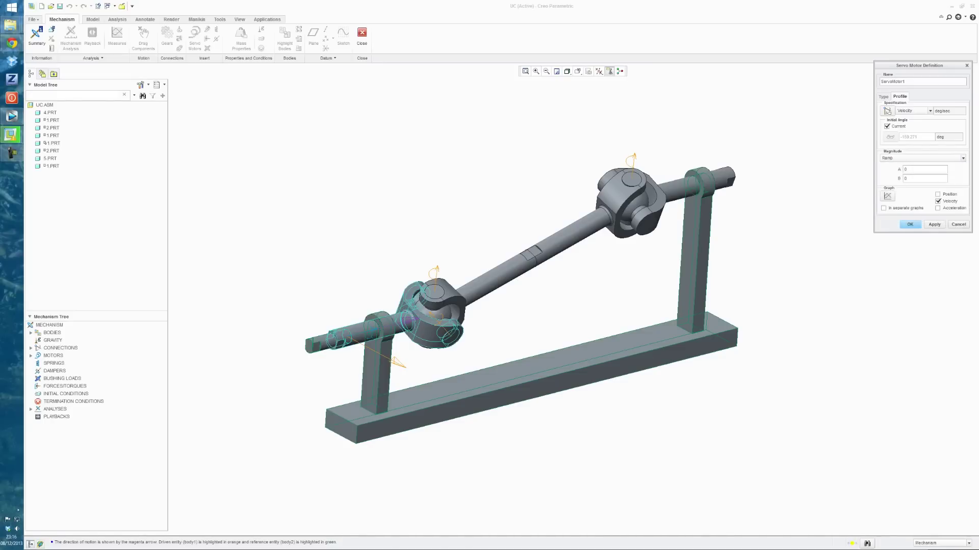
left_click(962, 158)
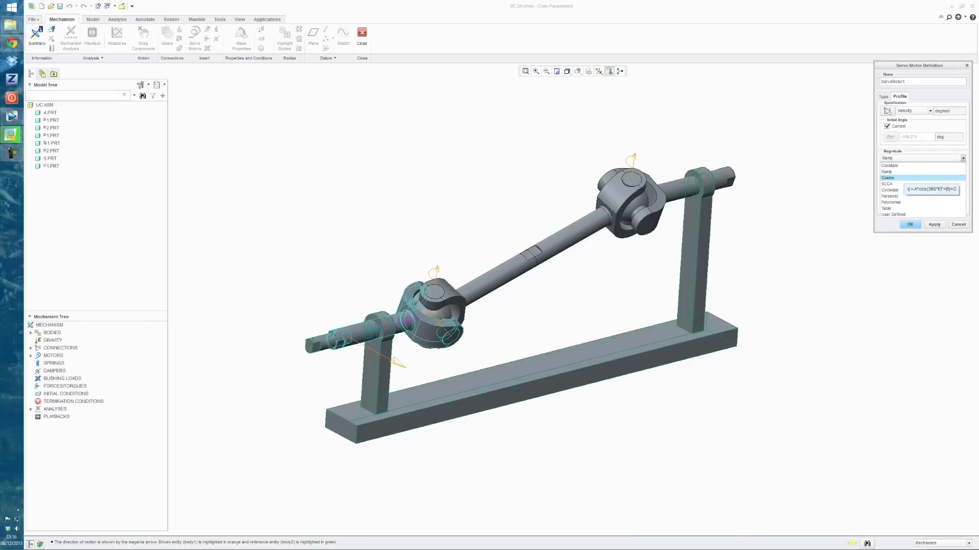
left_click(887, 177)
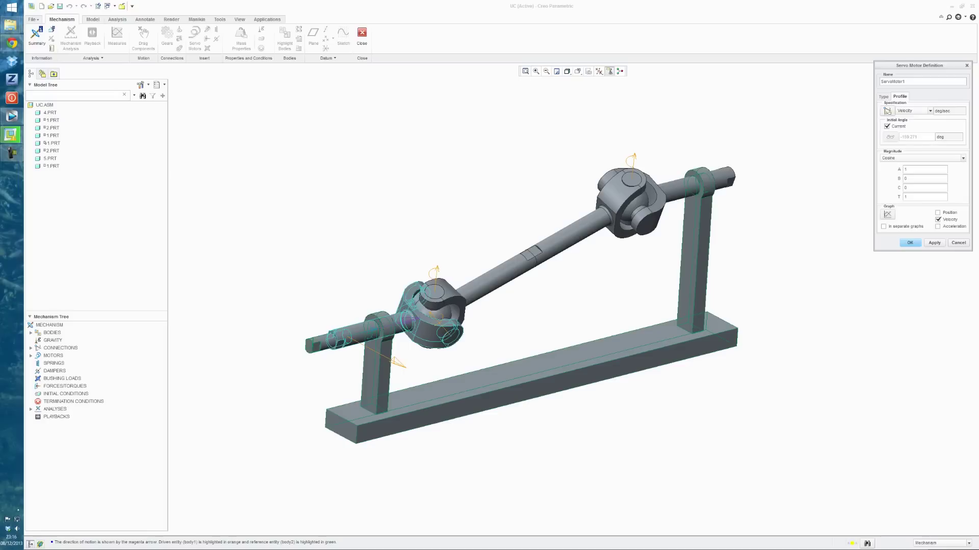
left_click(888, 214)
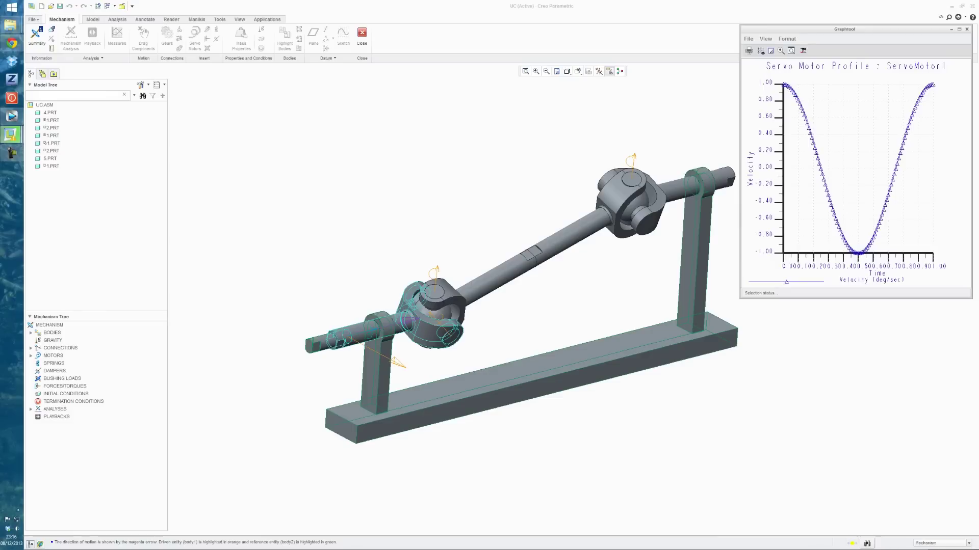
left_click(967, 29)
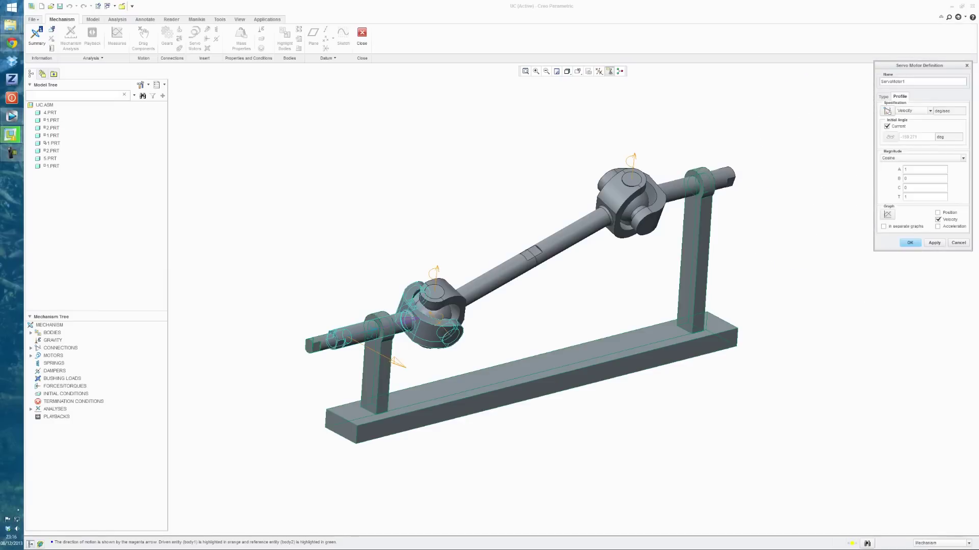
Step: Set the servo motor's velocity magnitude to Constant and accept the motor definition
left_click(922, 158)
left_click(922, 166)
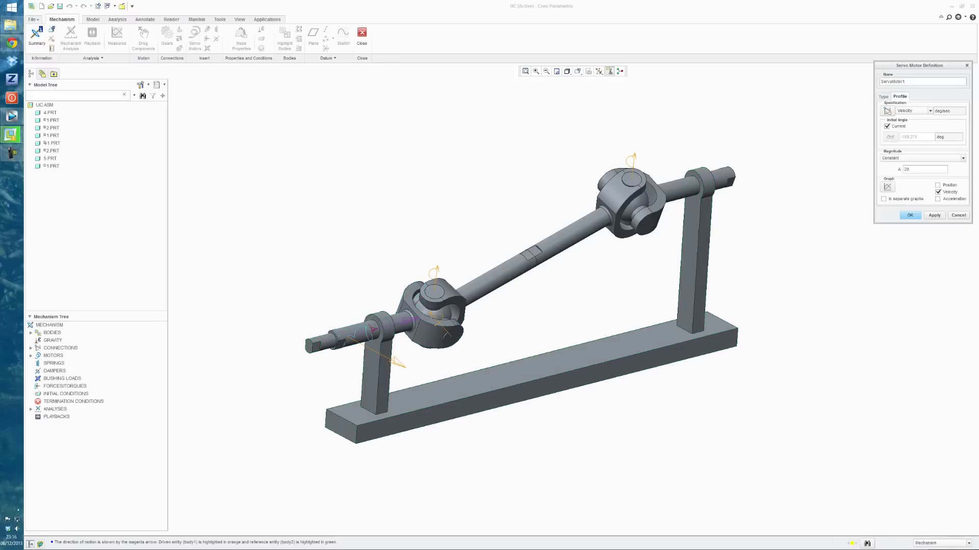
left_click(910, 215)
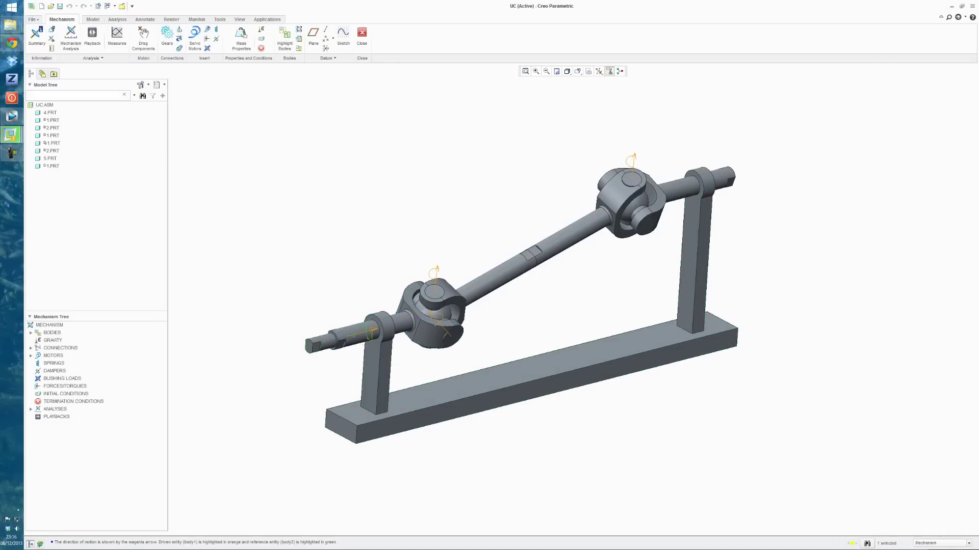
Step: Create and run a position analysis of the mechanism with an end time of 20 and a frame rate of 25
left_click(71, 36)
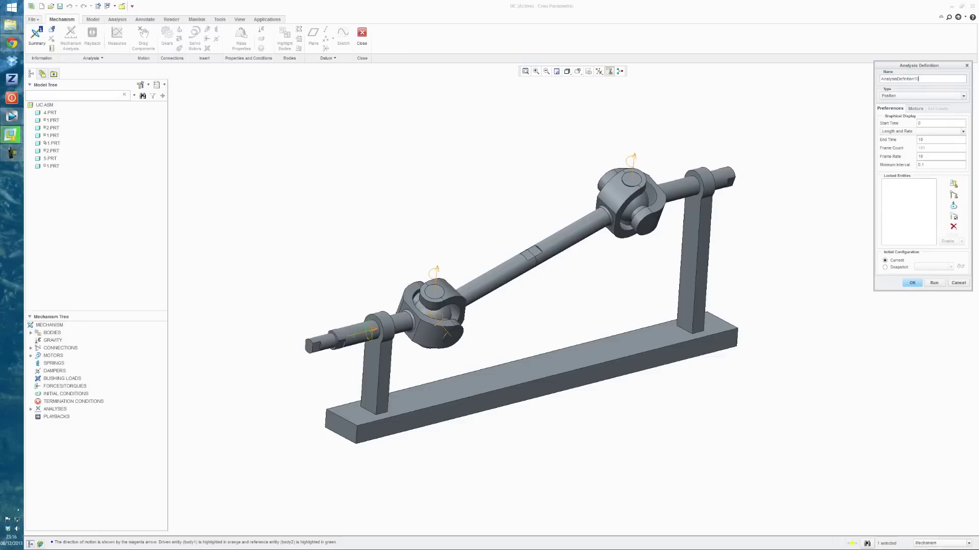
double_click(920, 157)
type("25")
type("20")
left_click(934, 282)
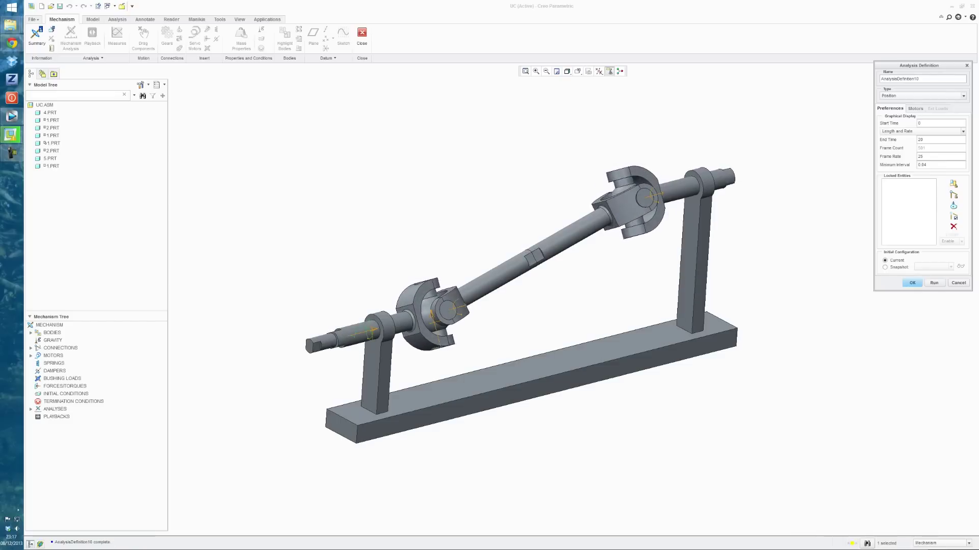
left_click(912, 283)
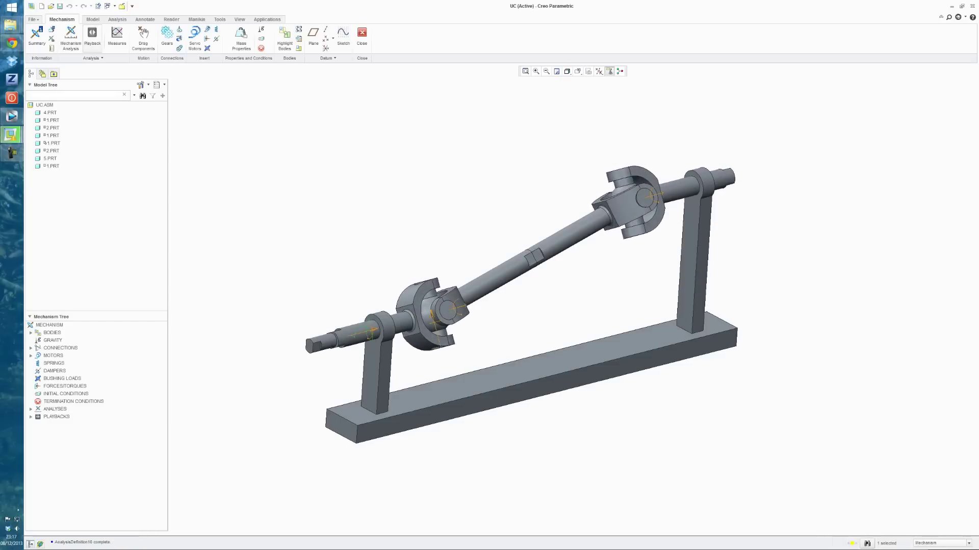
Step: Open the playback of the analysis result and view its animation
left_click(92, 34)
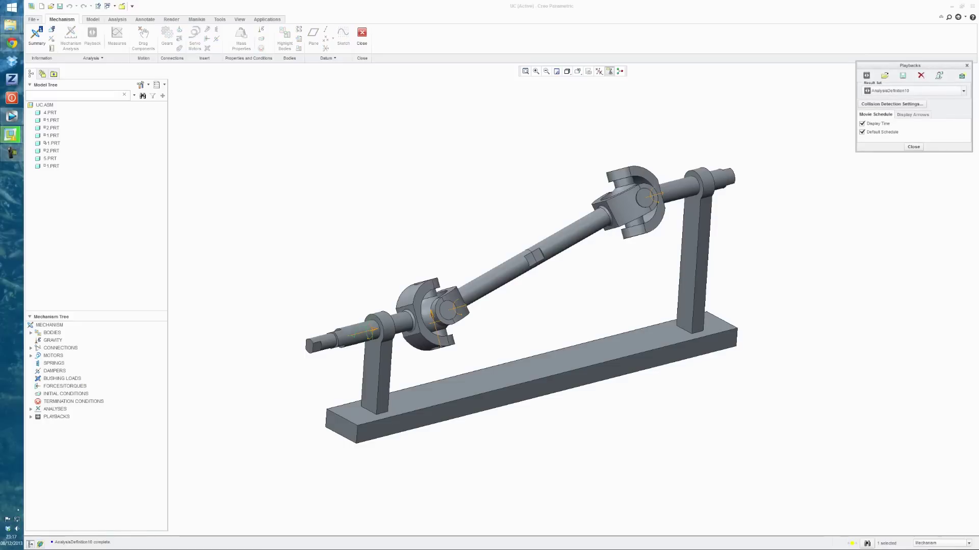
left_click(866, 75)
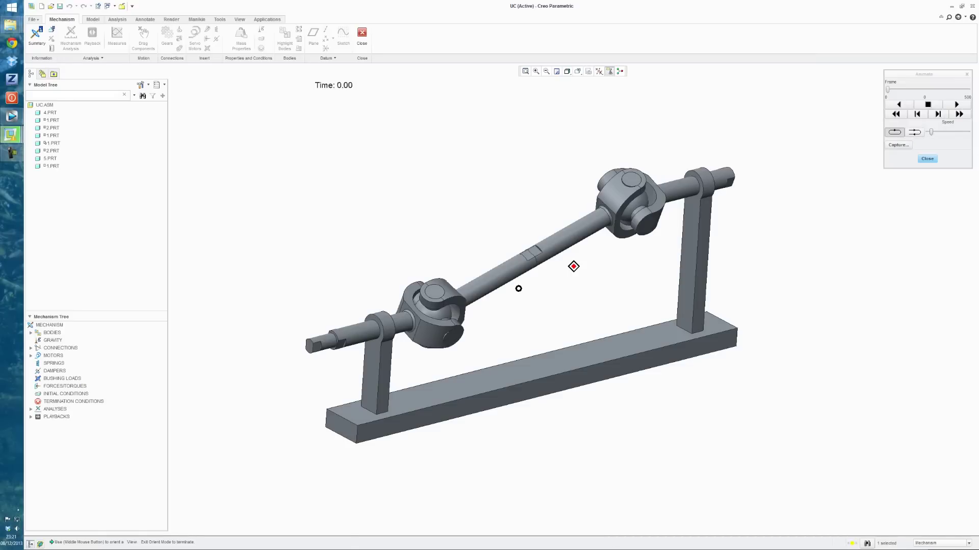
left_click(927, 158)
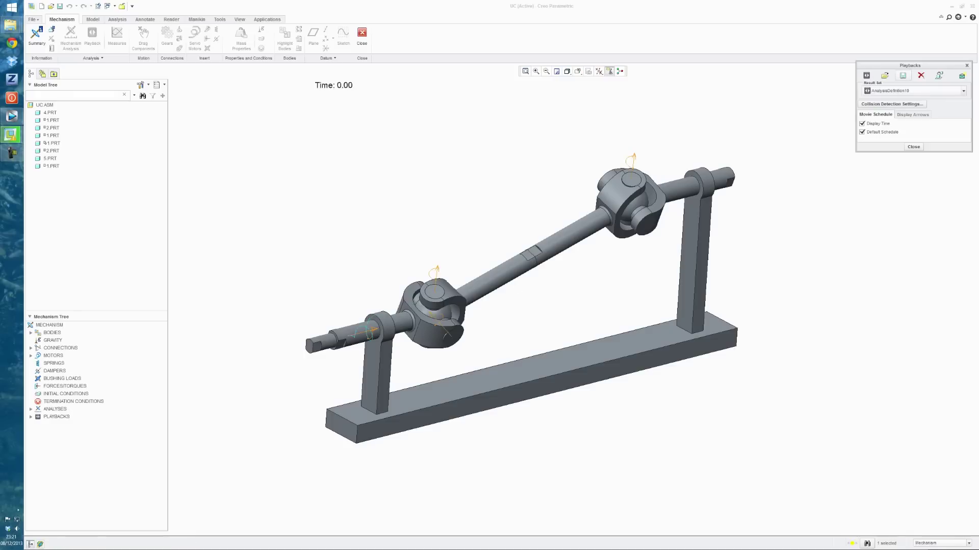
Step: Save the analysis playback result to the Desktop as uc and leave the Mechanism application
left_click(903, 75)
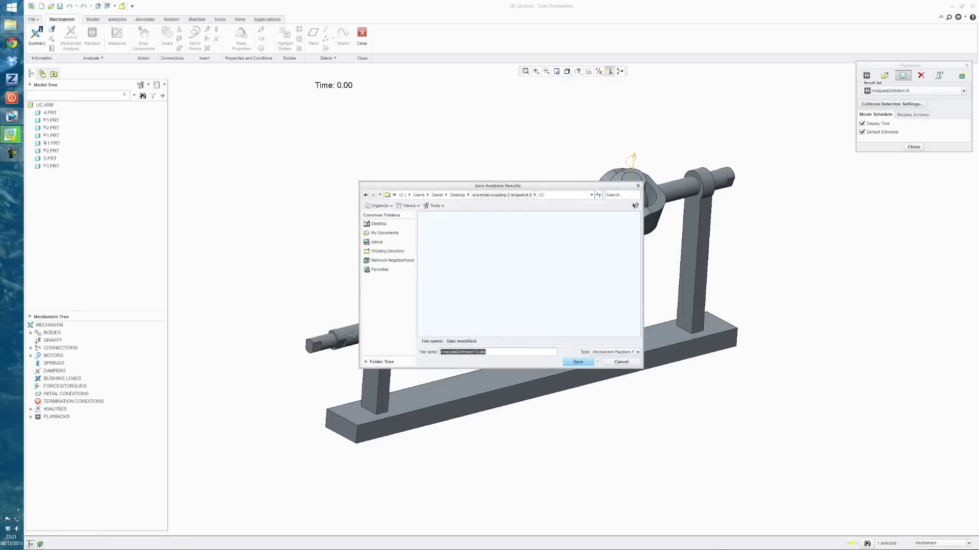
left_click(378, 223)
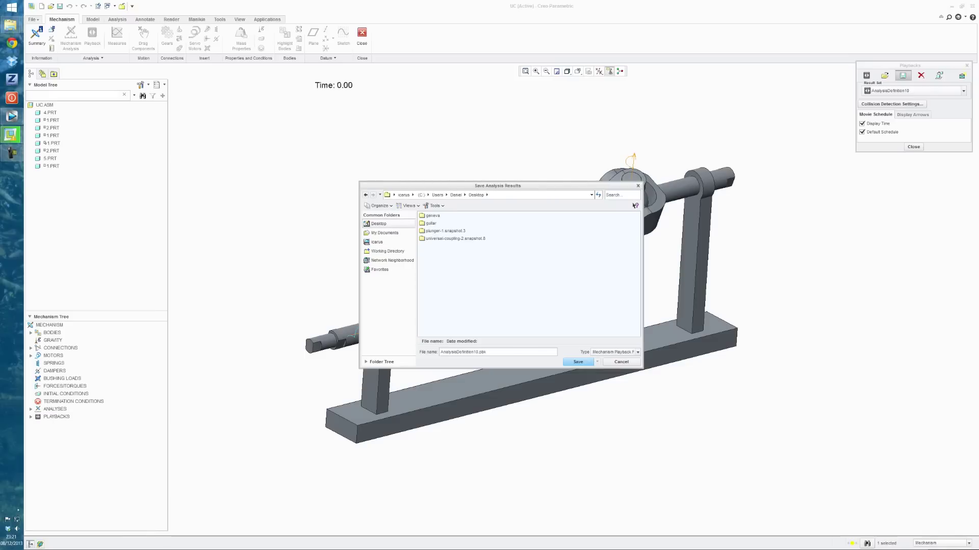
left_click(463, 351)
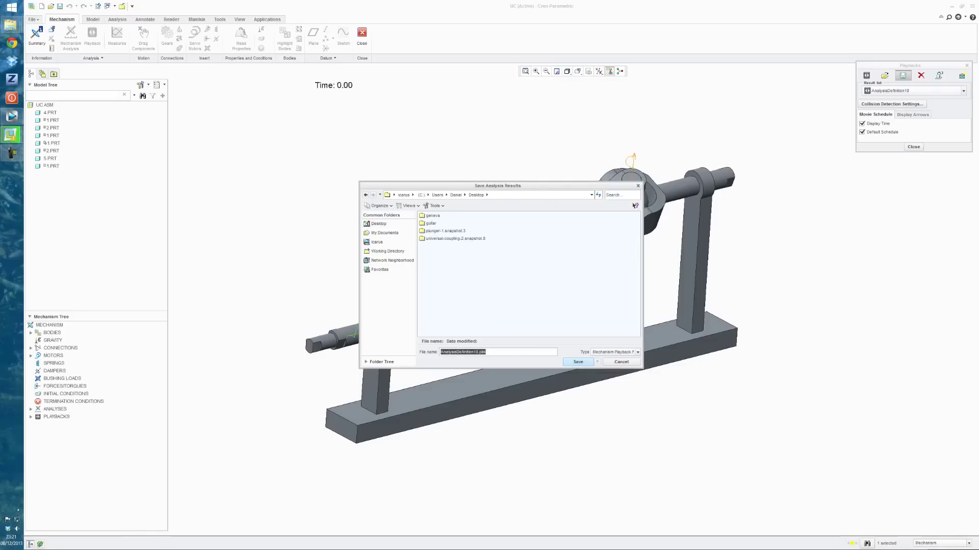
type("uc")
key("Return")
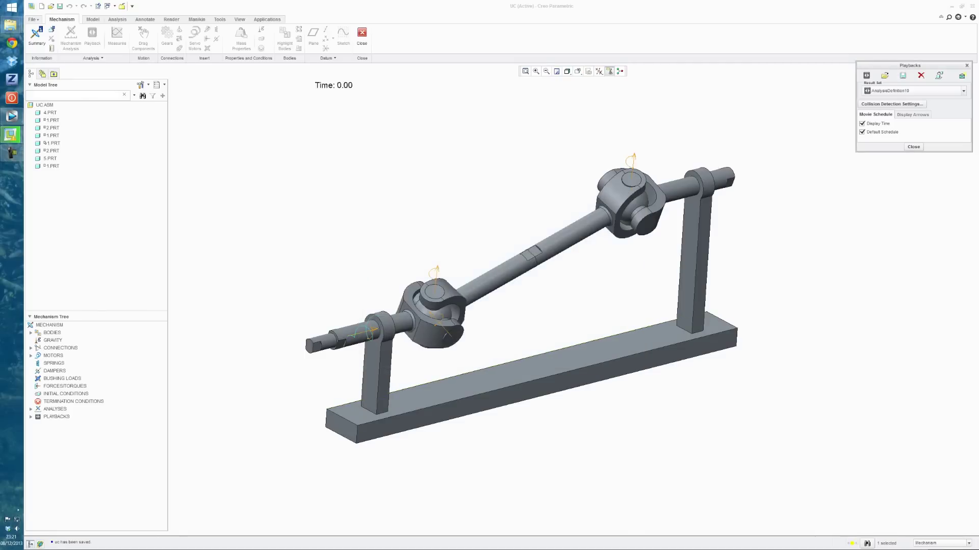
key("Escape")
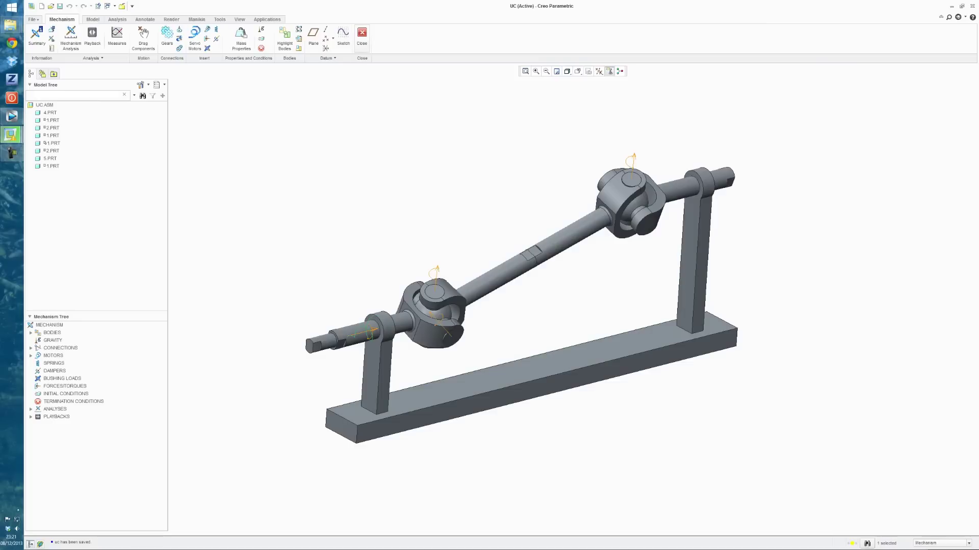
left_click(361, 35)
Step: Save an angled view of the whole assembly as a new orientation named 1
mouse_move(620, 238)
middle_mouse_down()
mouse_move(606, 202)
mouse_move(643, 170)
mouse_move(619, 218)
mouse_move(637, 247)
mouse_move(623, 220)
mouse_move(599, 241)
mouse_move(604, 216)
mouse_move(563, 214)
mouse_move(607, 220)
mouse_move(610, 278)
middle_mouse_up()
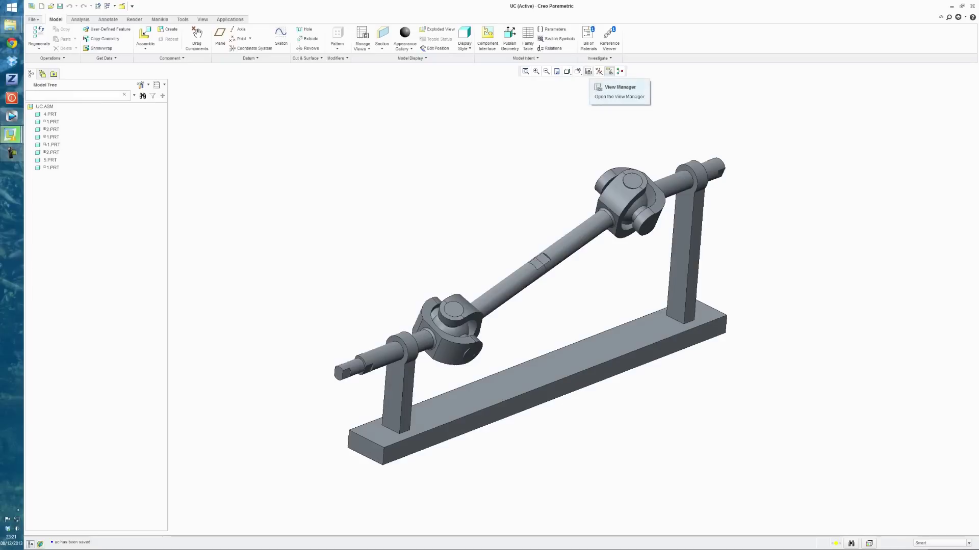
left_click(610, 71)
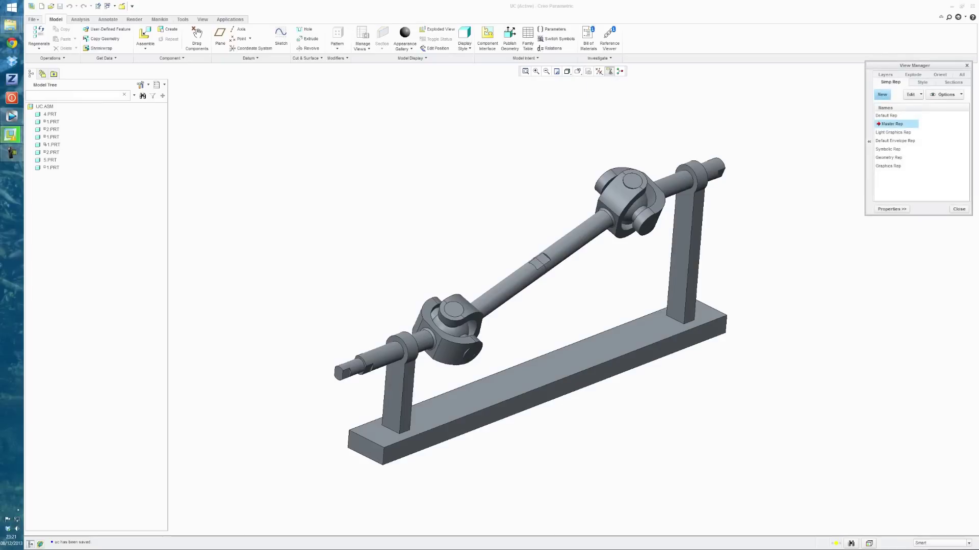
left_click(939, 75)
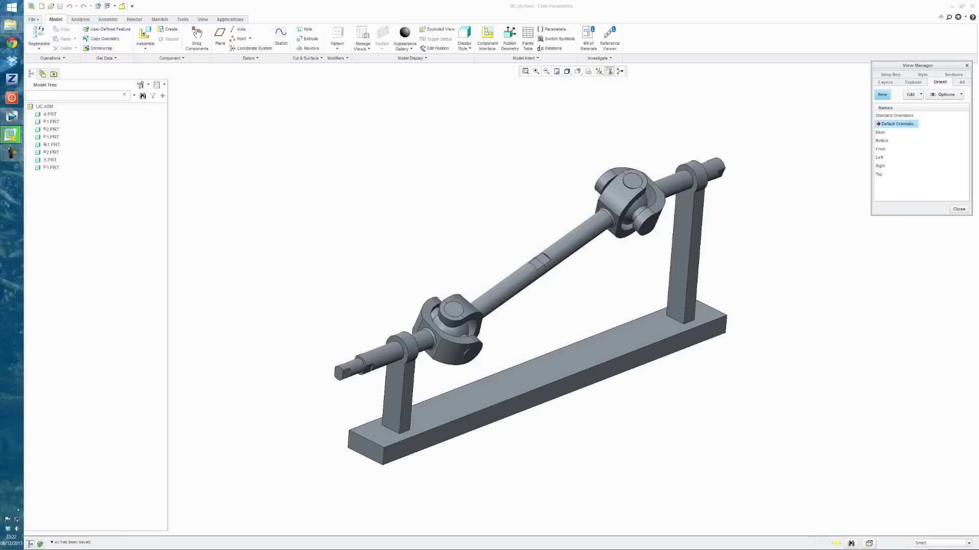
left_click(882, 94)
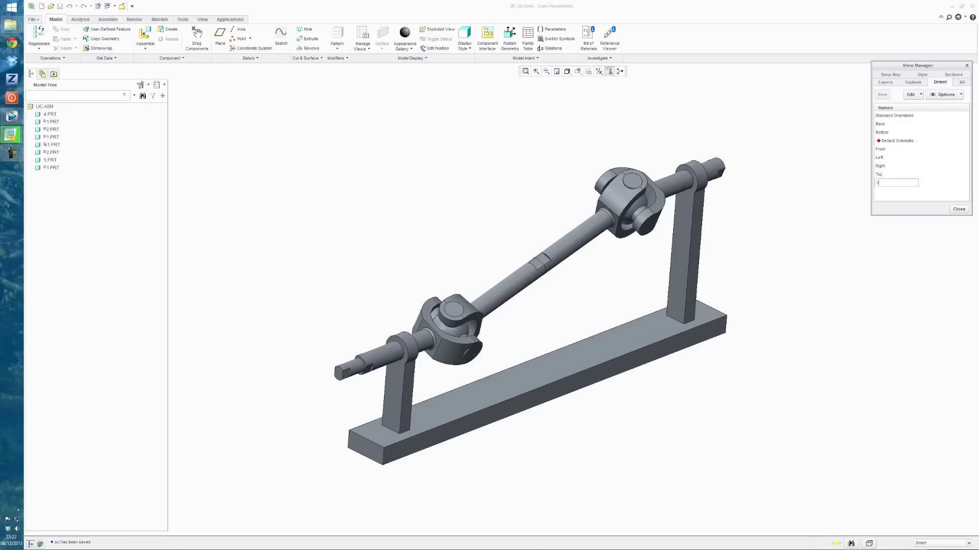
key("Return")
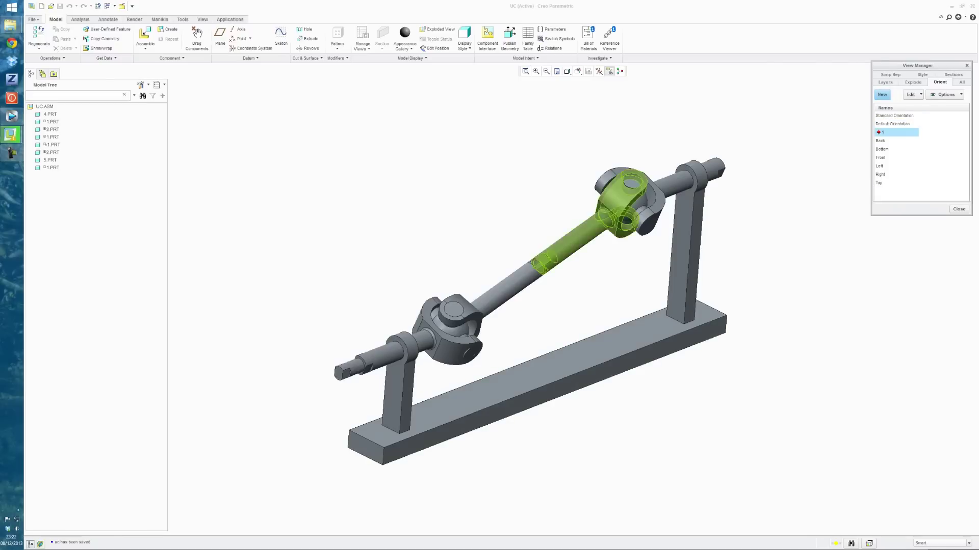
Step: Save a close-up view of the upper universal joint and its support post as a new orientation named 2
scroll(646, 187, "down", 5)
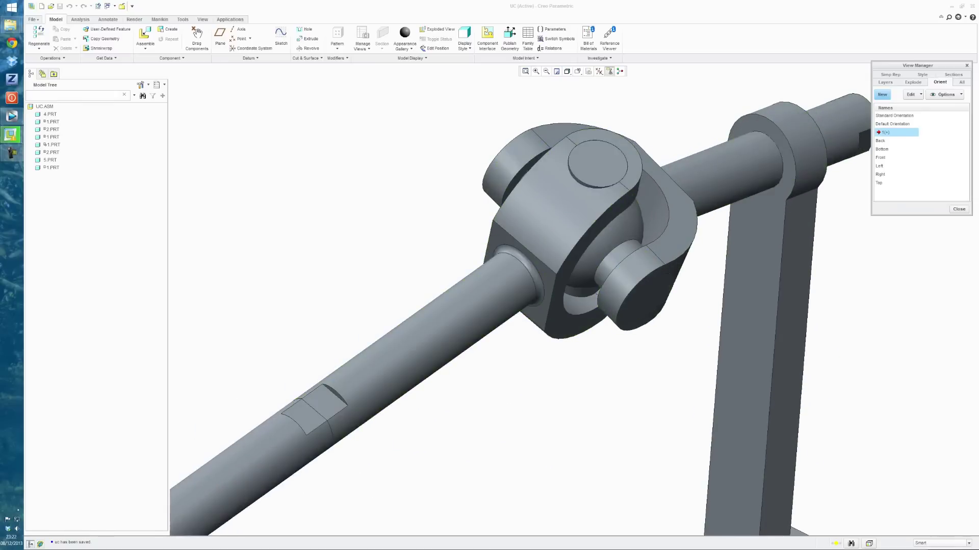
left_click(882, 94)
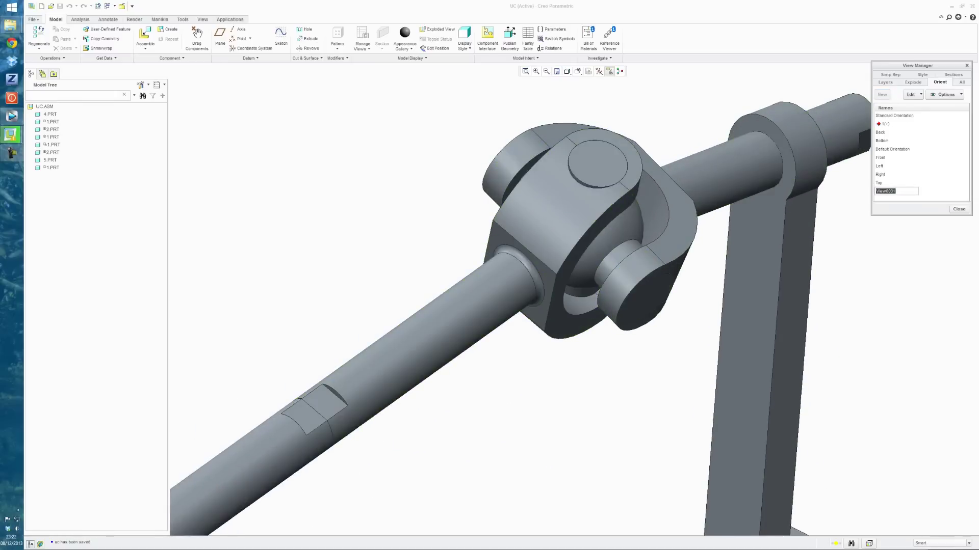
type("2")
key("Return")
Step: Save a view of the whole assembly rotated to show its opposite end as a new orientation named 3
scroll(688, 271, "up", 6)
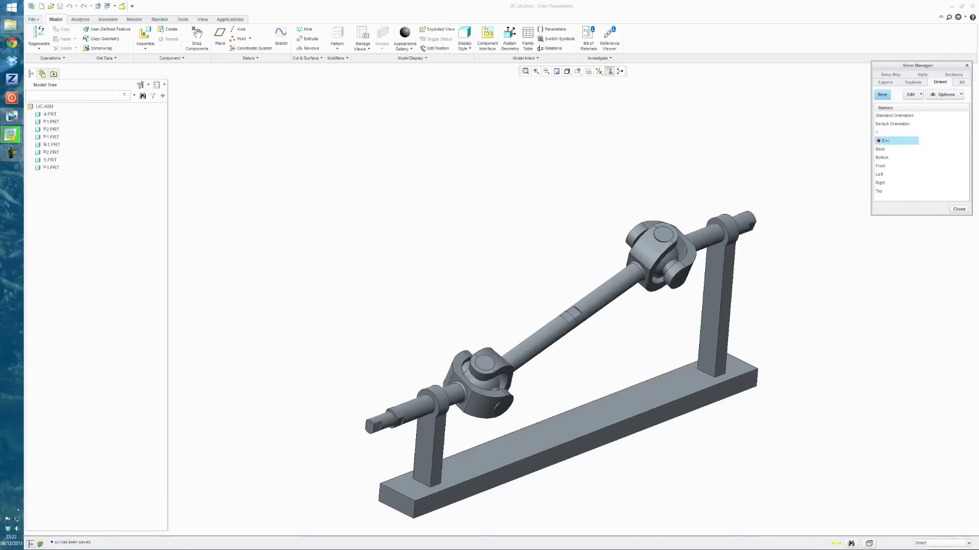
mouse_move(688, 271)
middle_mouse_down()
mouse_move(646, 233)
mouse_move(622, 228)
mouse_move(587, 263)
middle_mouse_up()
scroll(724, 331, "down", 2)
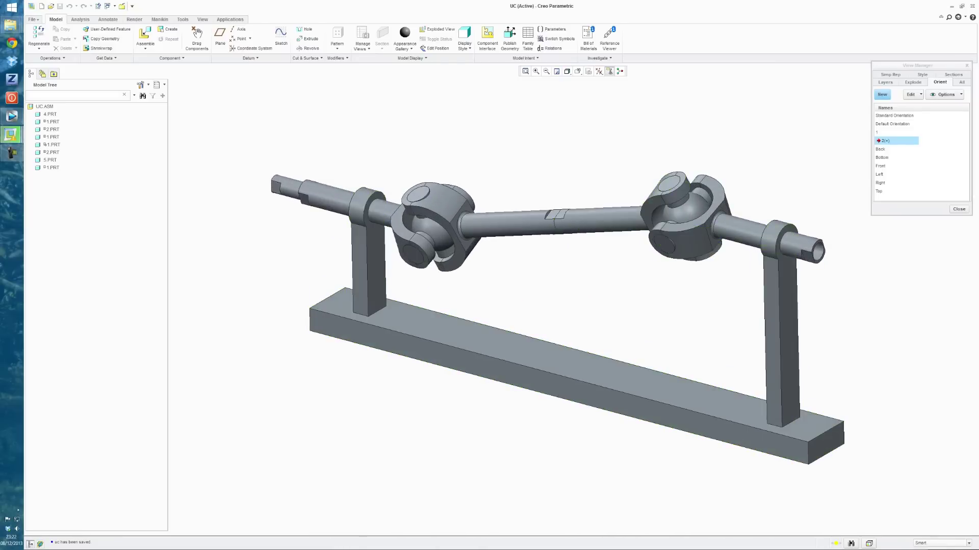
left_click(882, 95)
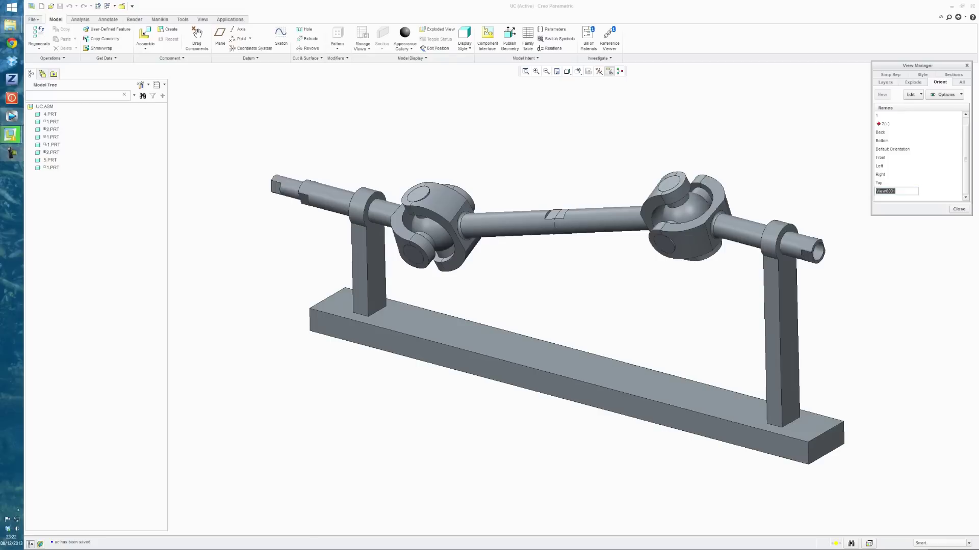
type("3")
key("Return")
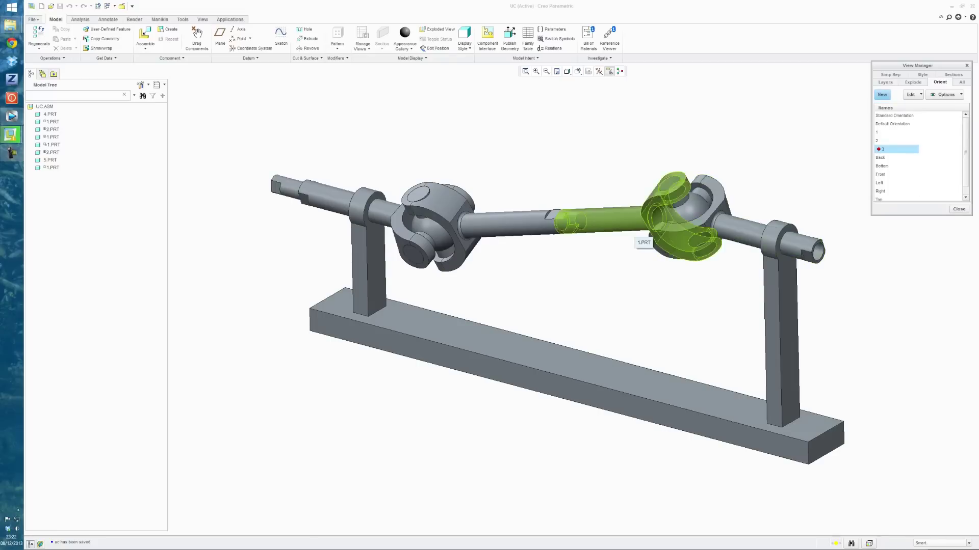
Step: Close the view manager and start the Animation application for the assembly
mouse_move(609, 258)
middle_mouse_down()
mouse_move(569, 239)
mouse_move(593, 298)
middle_mouse_up()
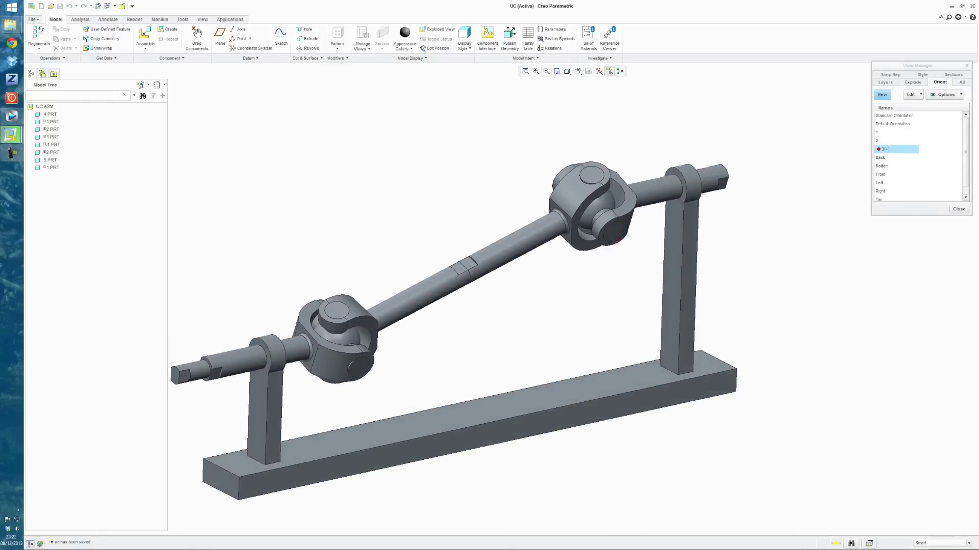
scroll(476, 279, "up", 3)
scroll(400, 295, "down", 2)
scroll(402, 298, "up", 2)
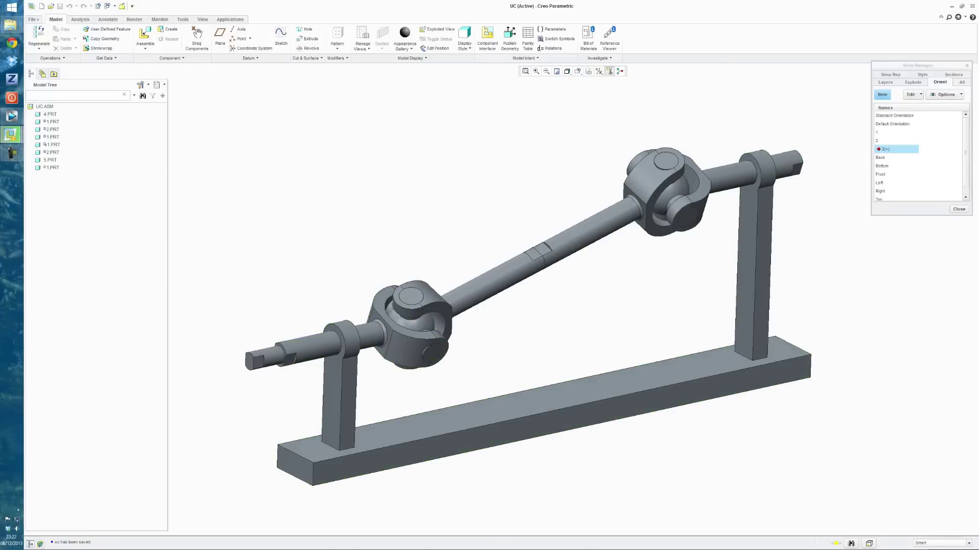
key("Escape")
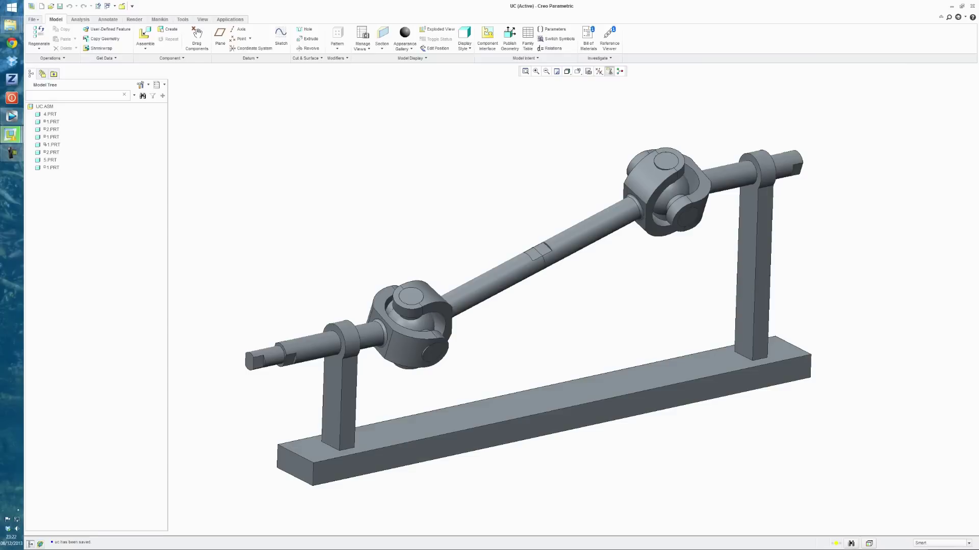
left_click(229, 19)
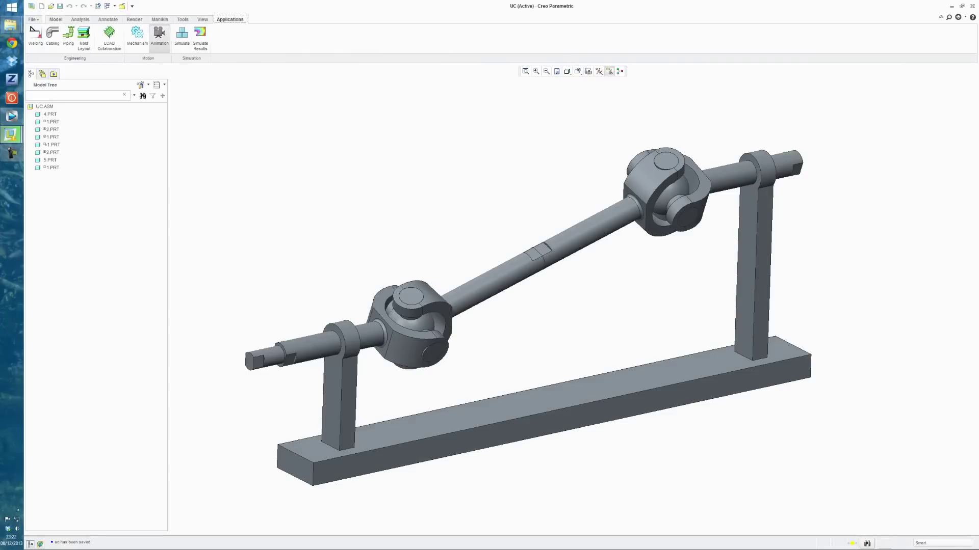
left_click(160, 36)
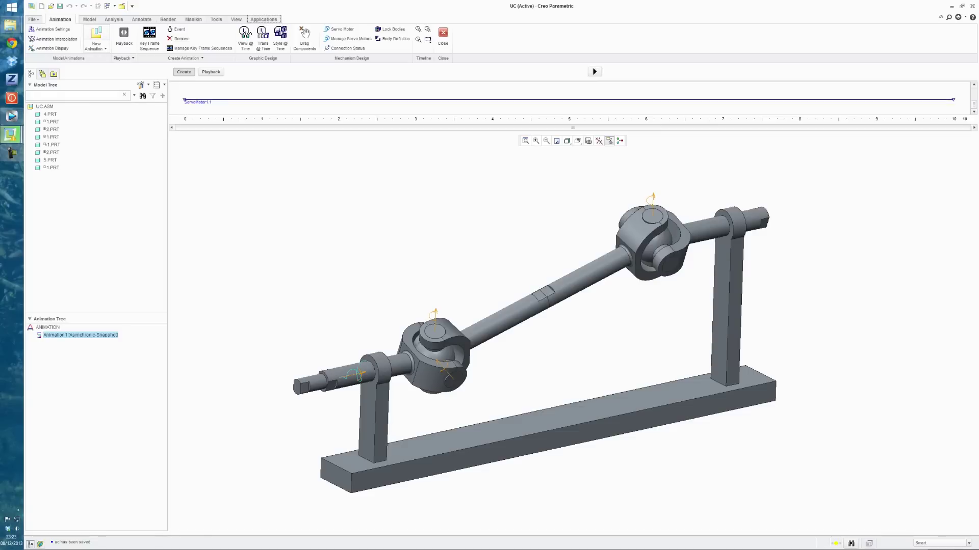
Step: Try to define a new animation from MDO by importing the uc.pbk playback file from the Desktop
left_click(96, 46)
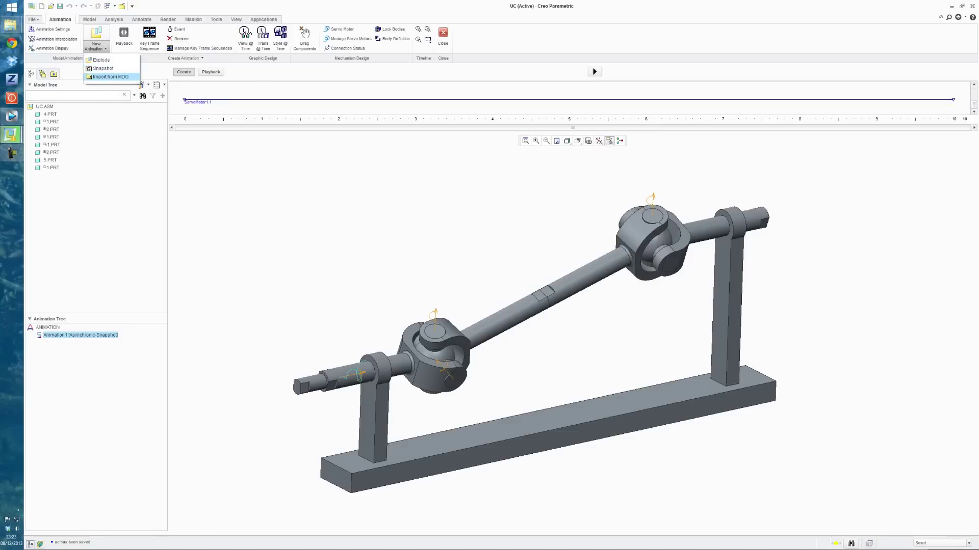
left_click(110, 77)
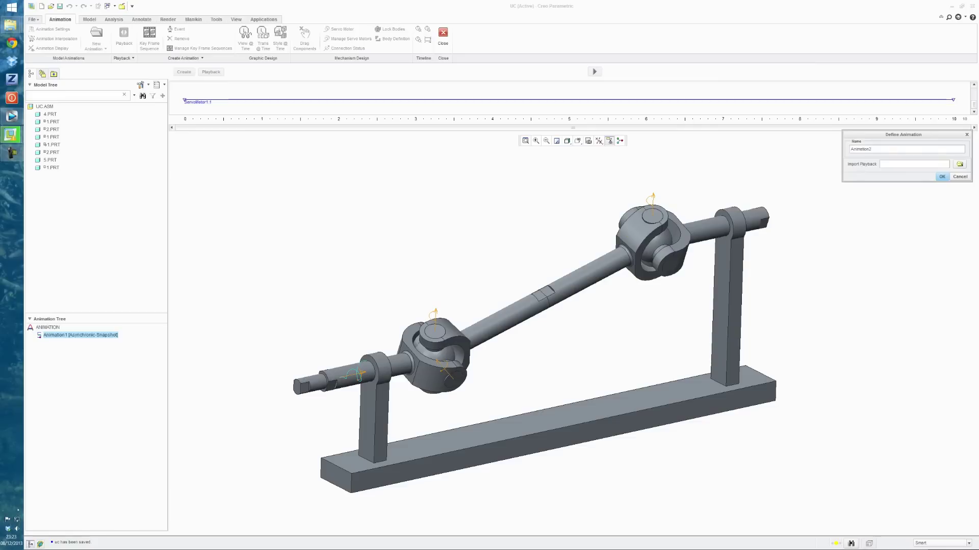
left_click(959, 163)
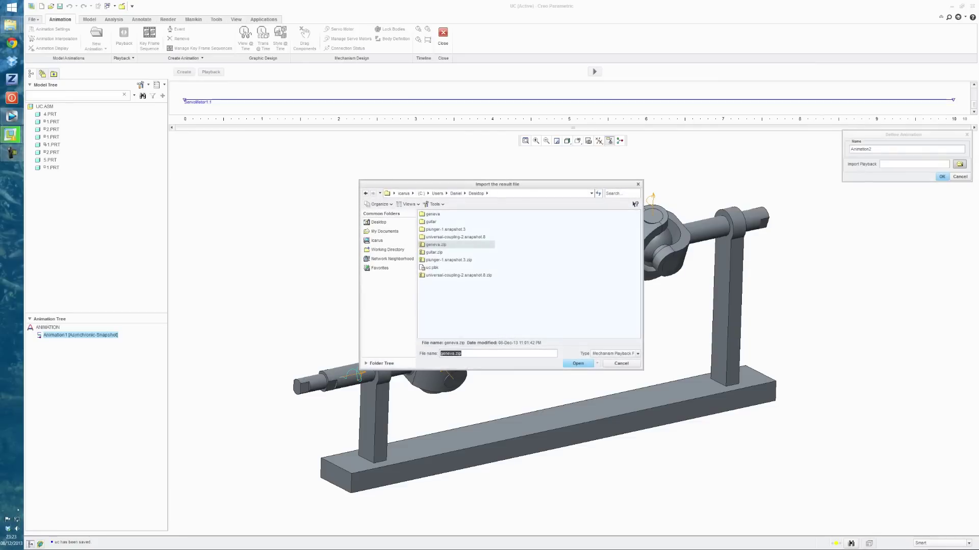
left_click(432, 267)
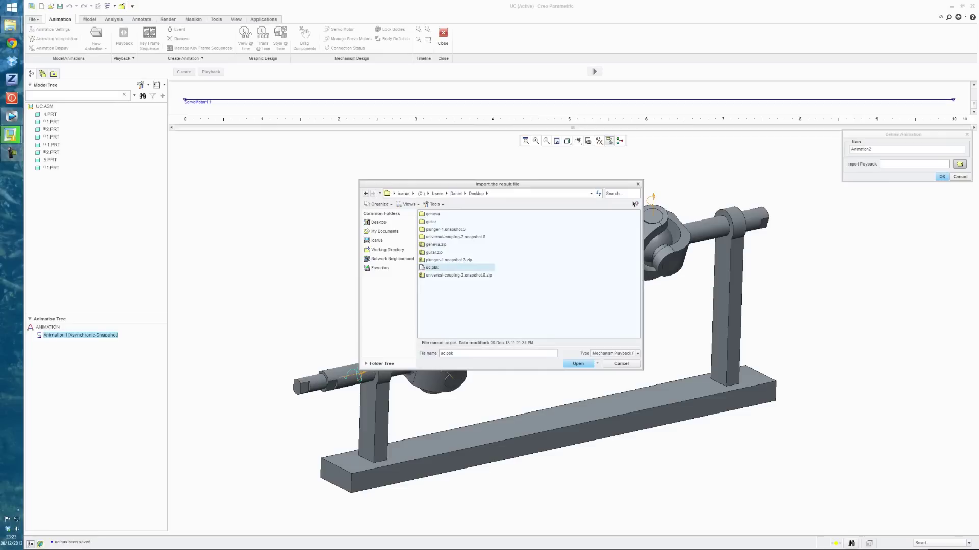
left_click(577, 364)
left_click(941, 176)
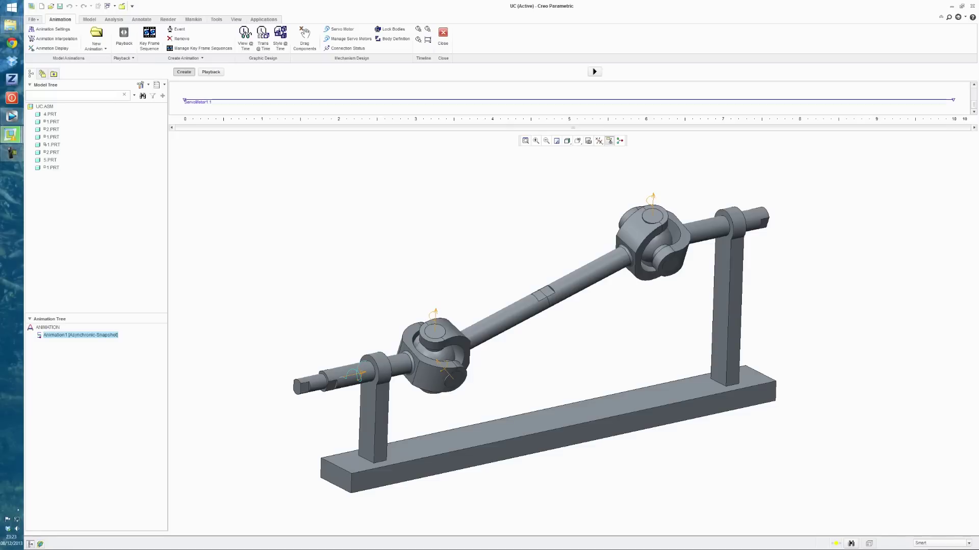
Step: Set the rate in the animation's time domain to 25 and apply it
right_click(487, 120)
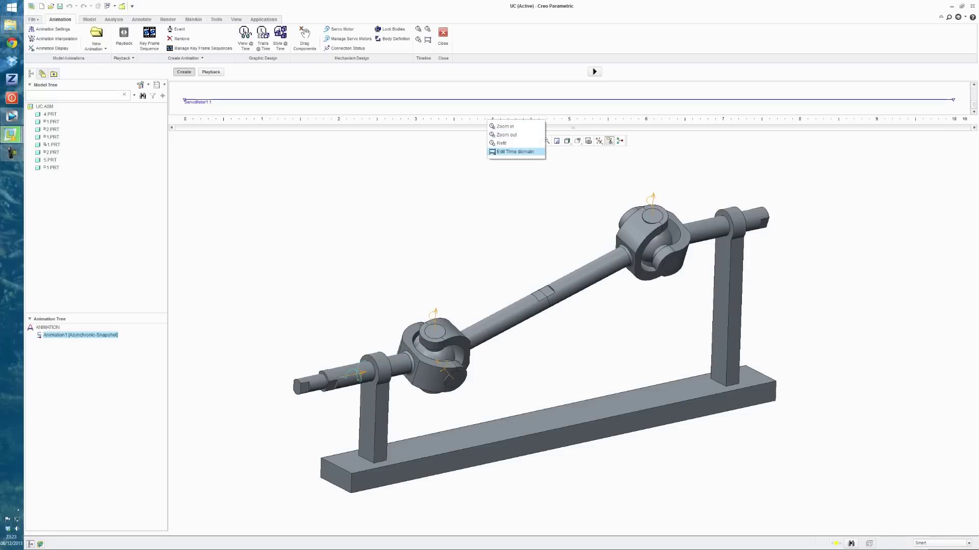
left_click(514, 151)
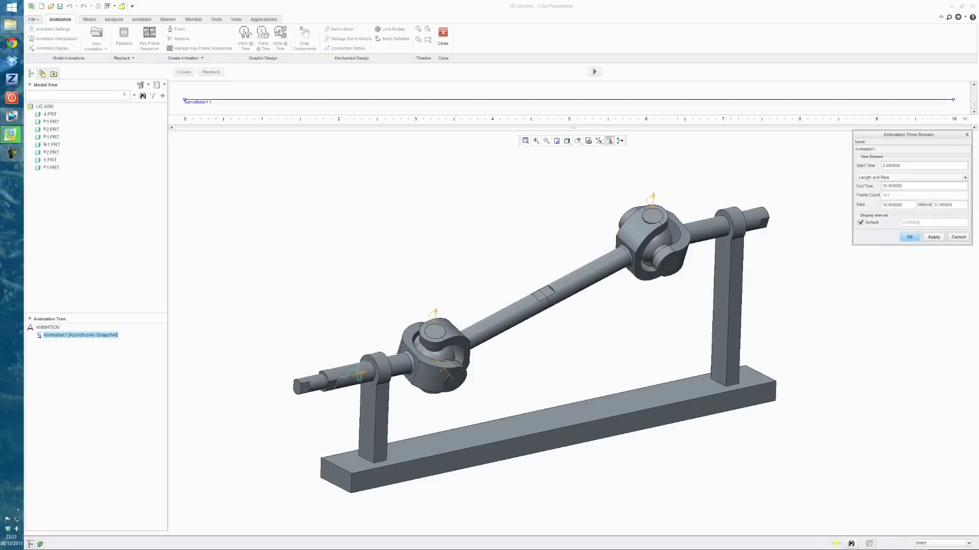
left_click_drag(908, 134, 841, 132)
double_click(825, 202)
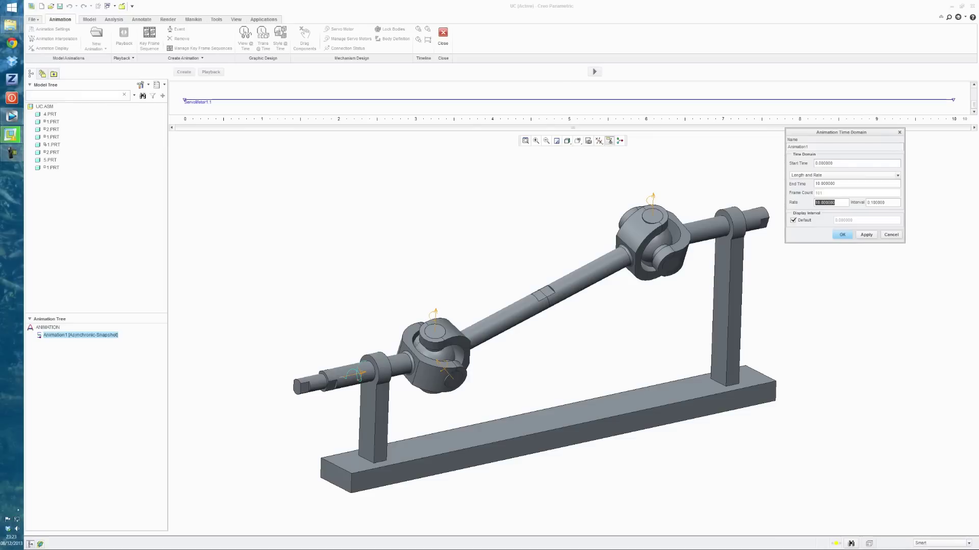
type("25")
left_click(866, 234)
left_click(841, 235)
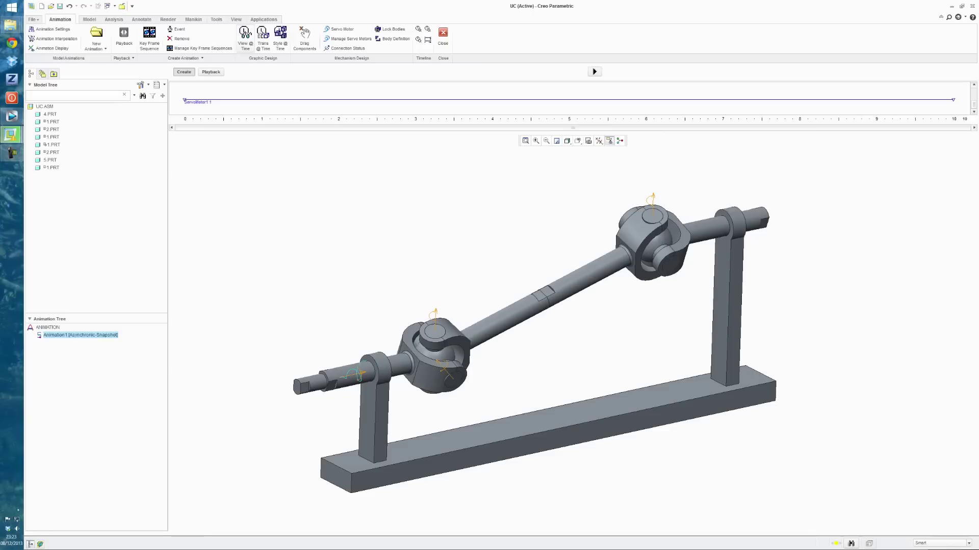
Step: Add saved view 1 at time 0 and saved view 2 at time 5 after the start of the animation
left_click(245, 38)
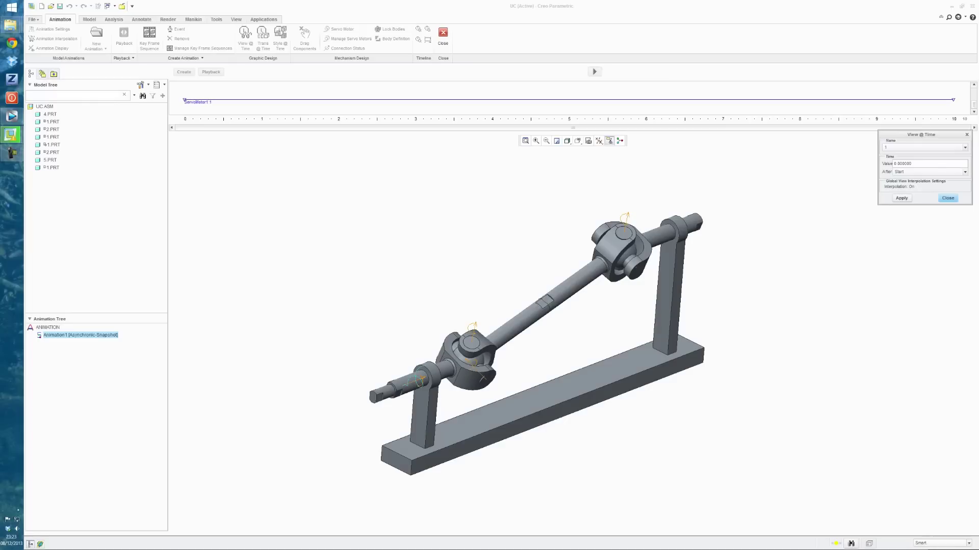
left_click(900, 197)
left_click(964, 147)
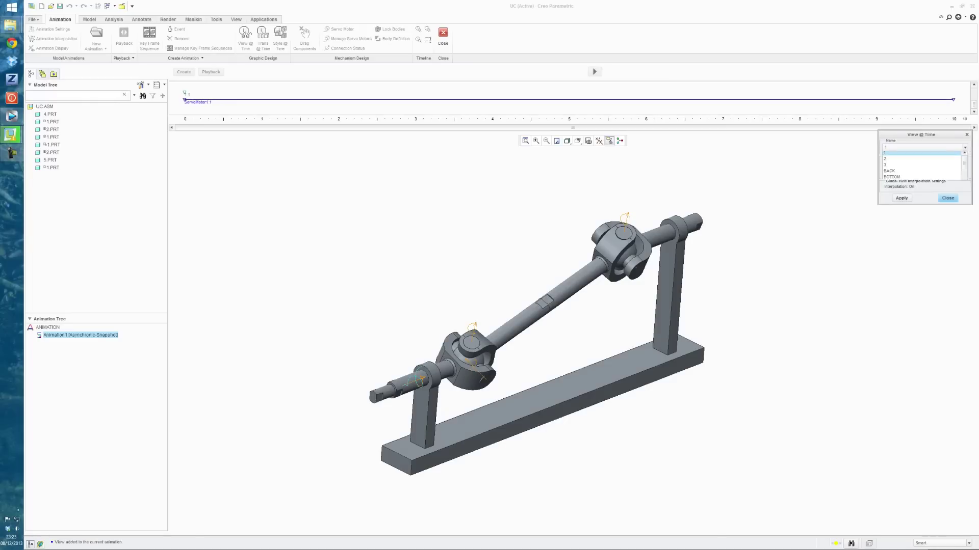
left_click(921, 161)
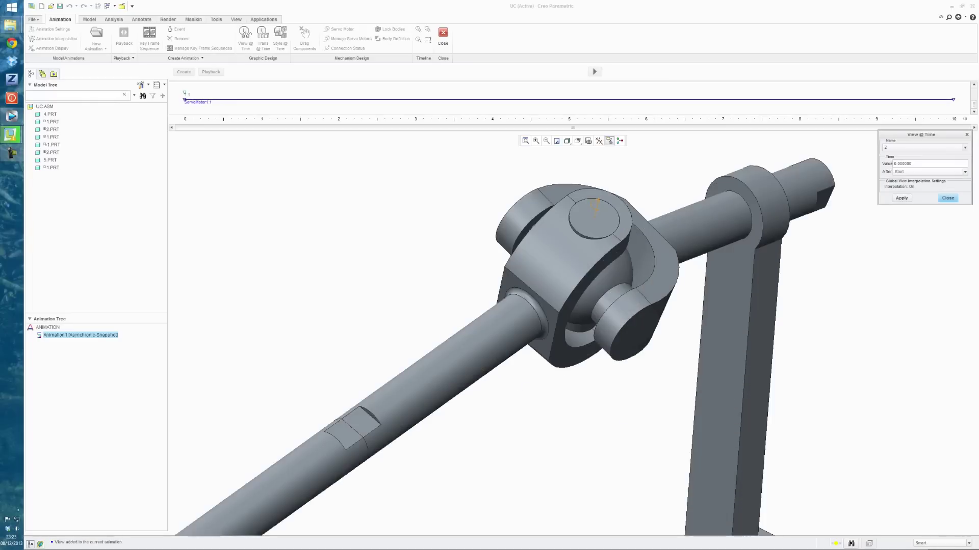
double_click(902, 163)
type("5")
Step: Add saved view 3 at time 10 after the start and finish defining the timed views
left_click(964, 147)
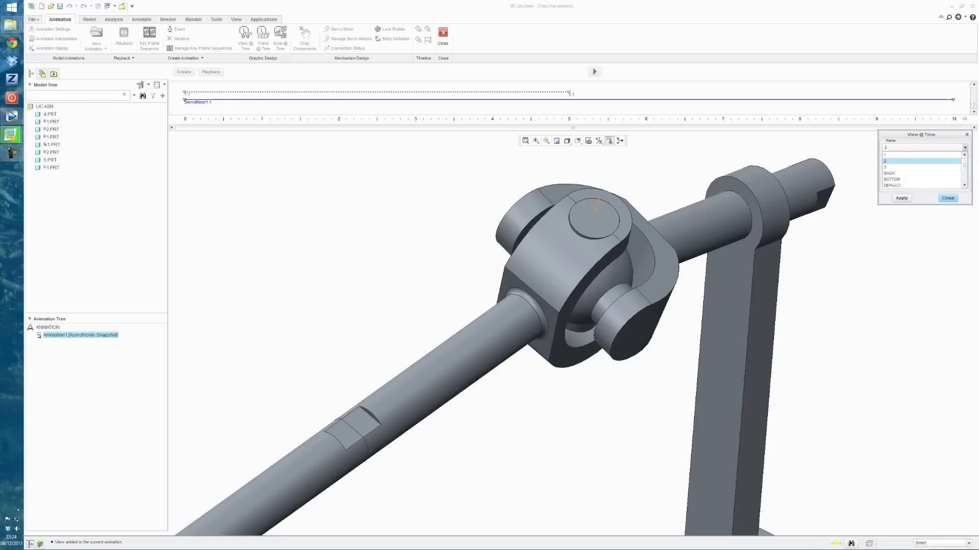
left_click(921, 168)
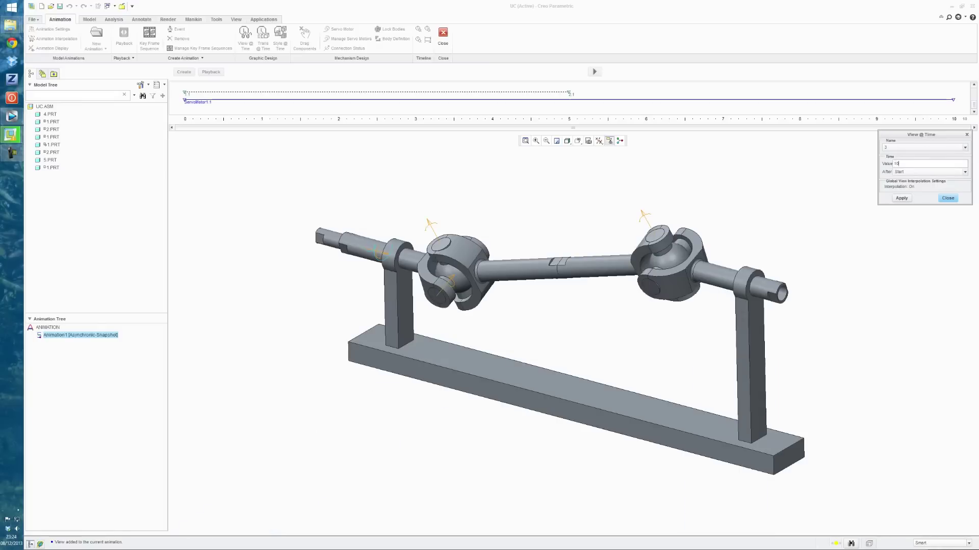
key("Return")
left_click(946, 198)
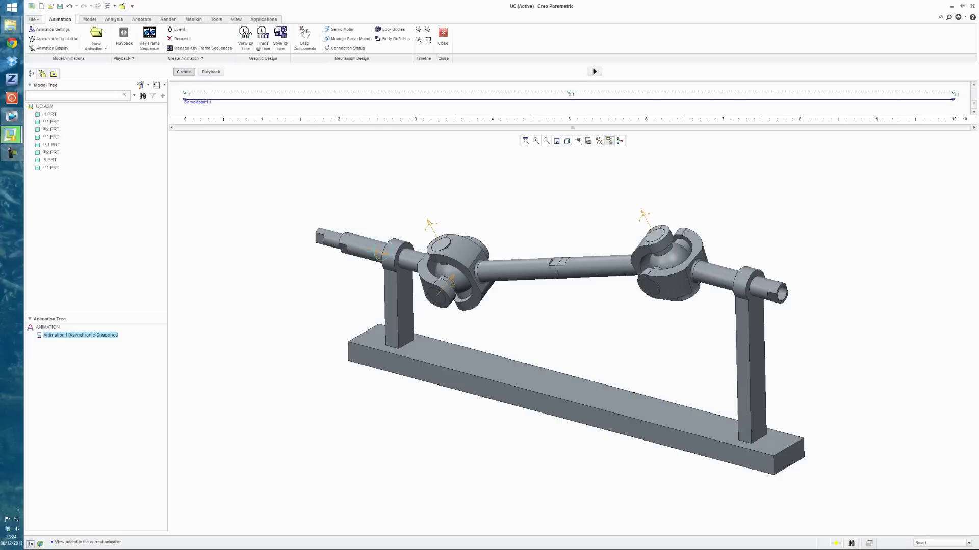
Step: Run the animation to check the view transitions and look at the coupling from other angles
left_click(594, 72)
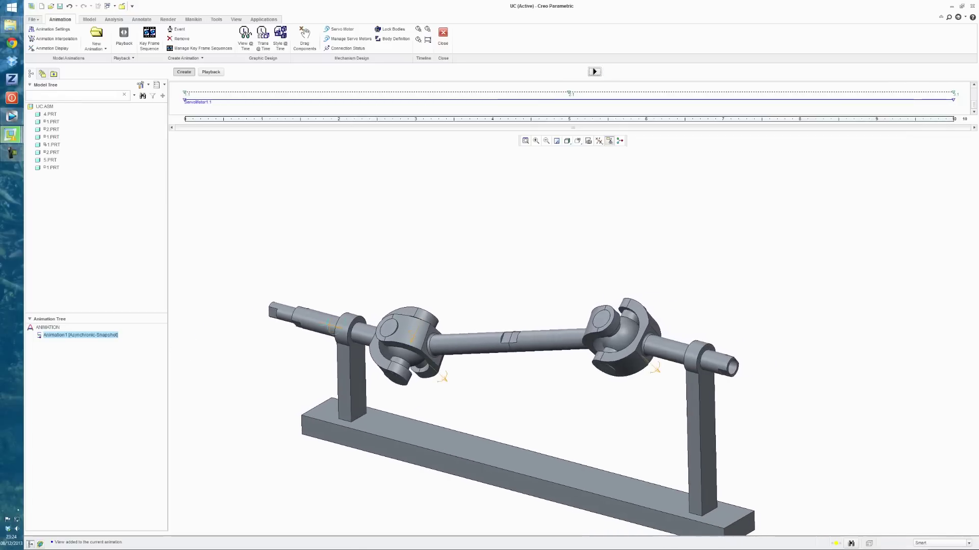
middle_click_drag(651, 301, 672, 260, "shift")
mouse_move(547, 303)
middle_mouse_down()
mouse_move(637, 290)
mouse_move(521, 309)
middle_mouse_up()
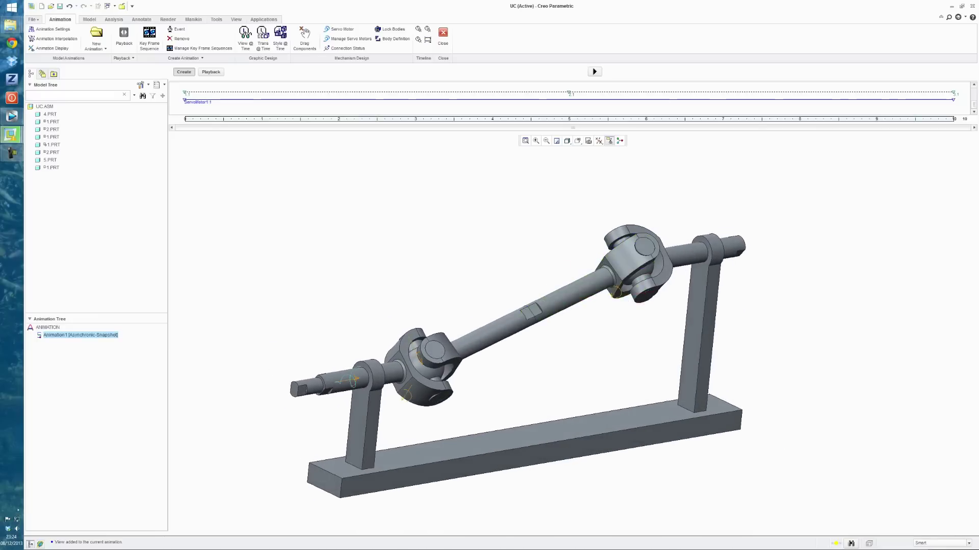
middle_click_drag(571, 384, 547, 363)
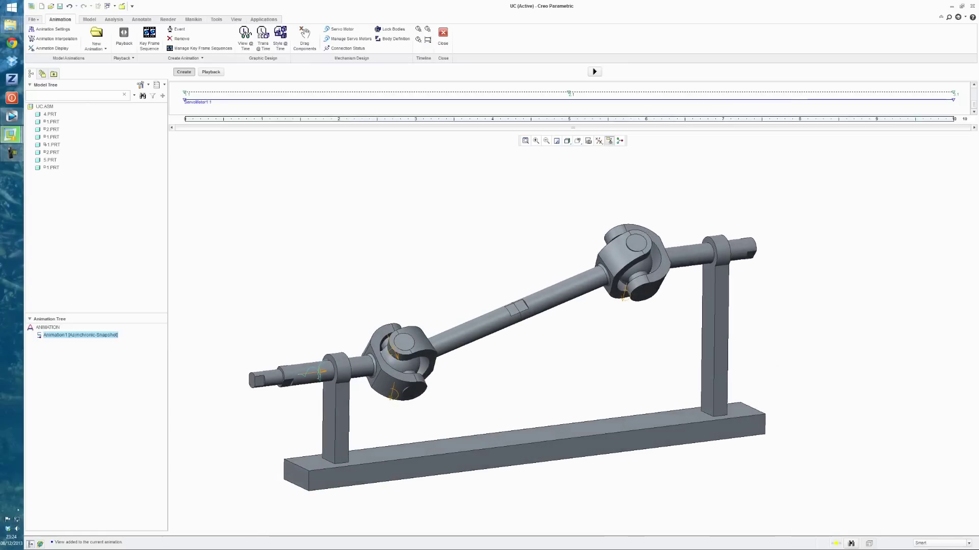
Step: Try to add a timed transparency for the intermediate fork shaft joined to the upper joint, at time 5 after start
left_click(263, 36)
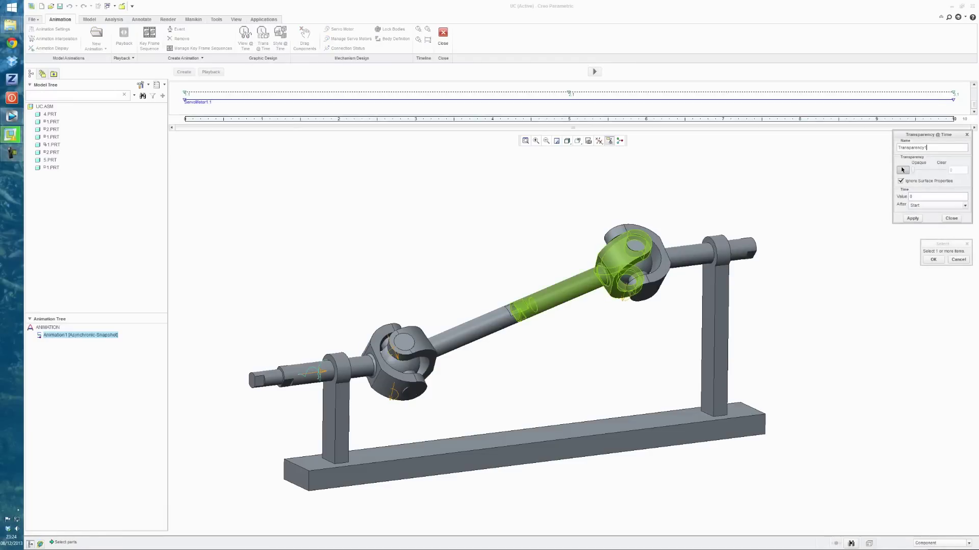
left_click(566, 291)
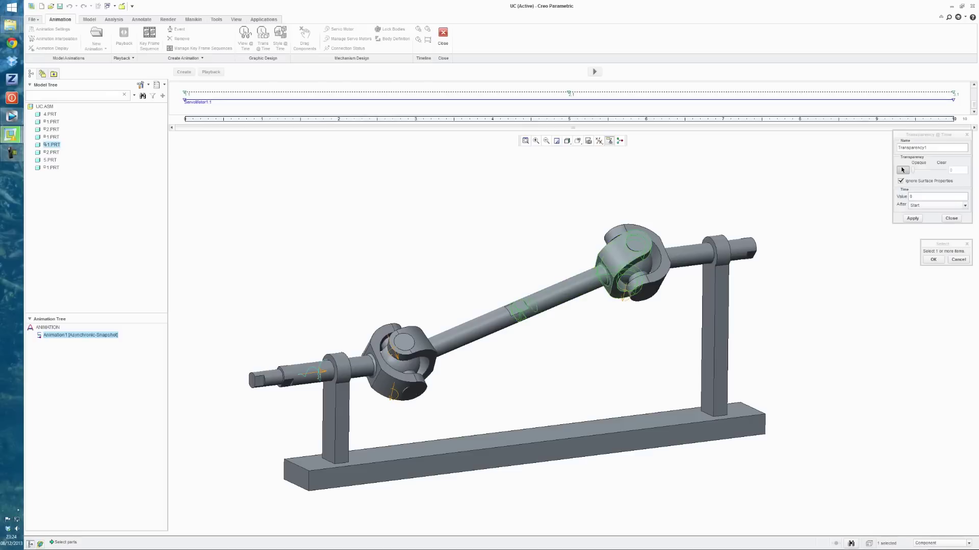
left_click(932, 259)
double_click(912, 196)
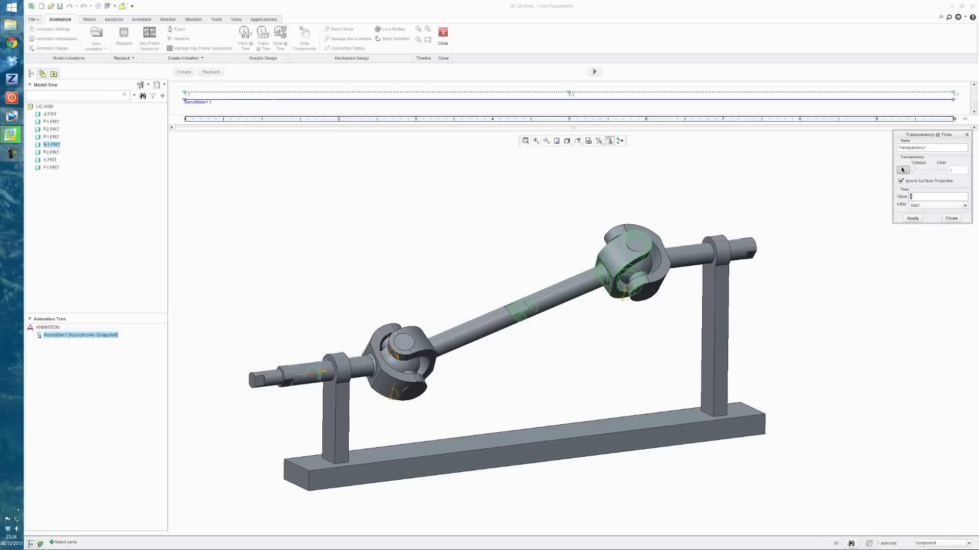
type("5")
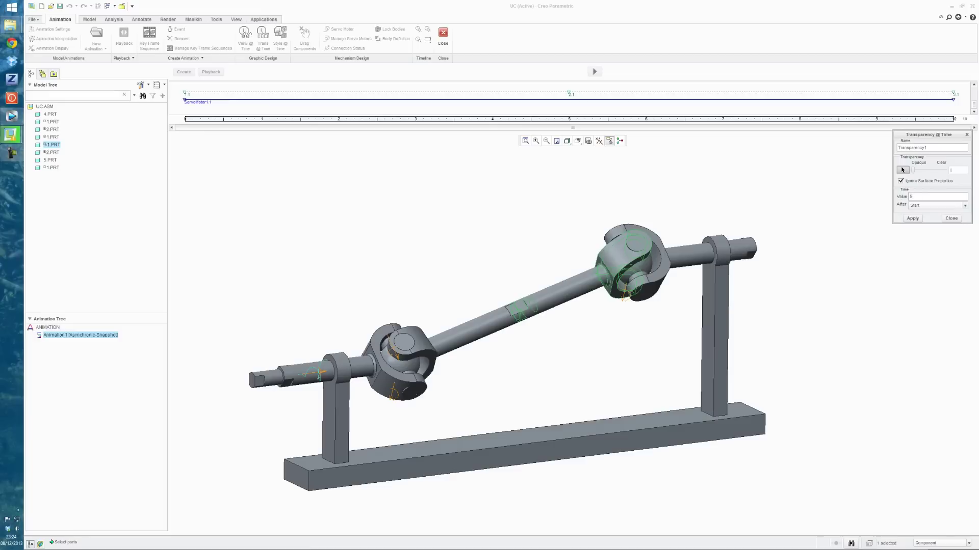
key("Return")
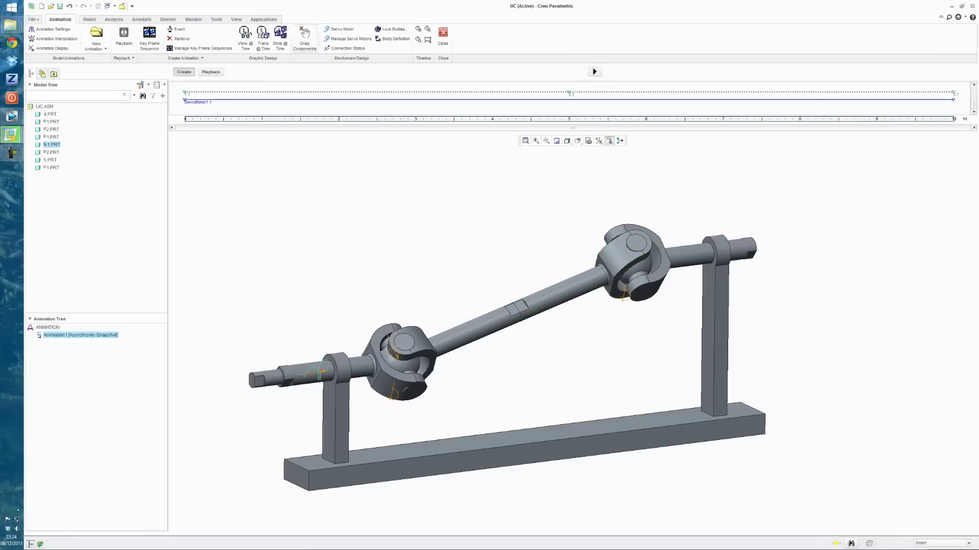
Step: Add a timed transparency of 74 for the intermediate fork shaft at the upper joint, 5 after start, and rerun the animation, overwriting its results
left_click(263, 35)
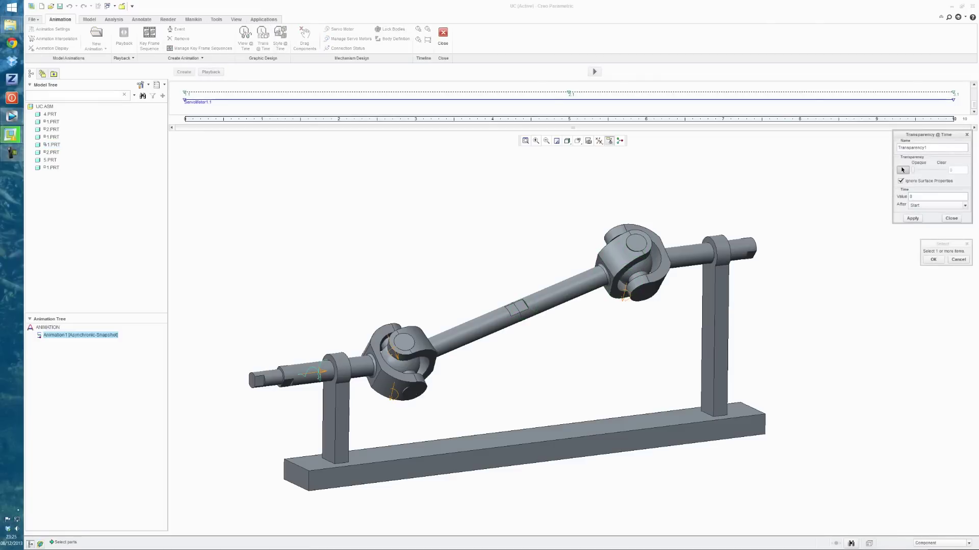
left_click(581, 285)
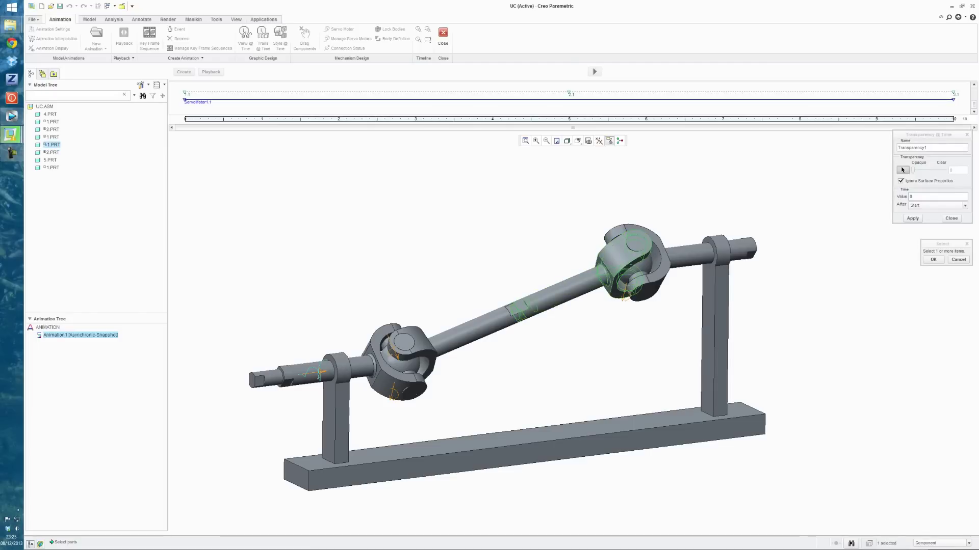
left_click(932, 259)
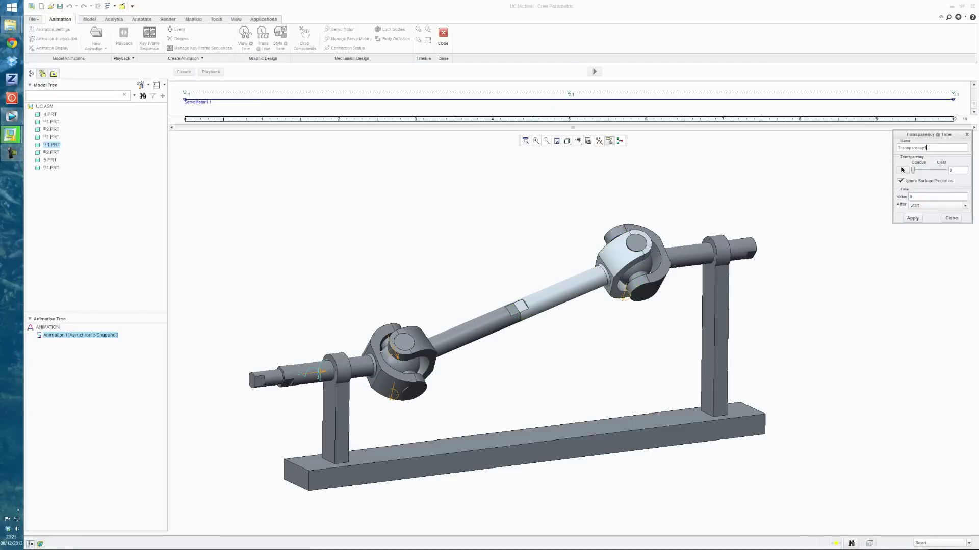
left_click_drag(913, 170, 936, 170)
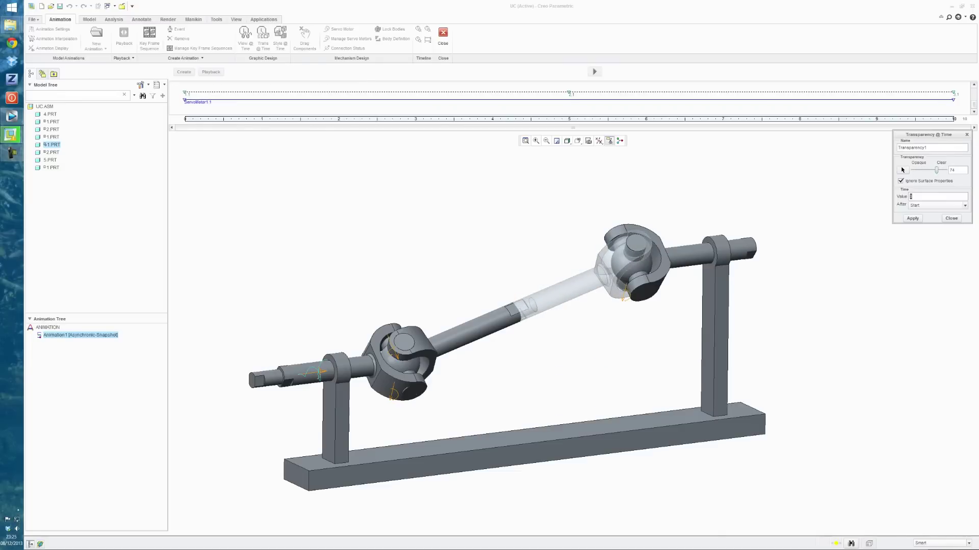
type("5")
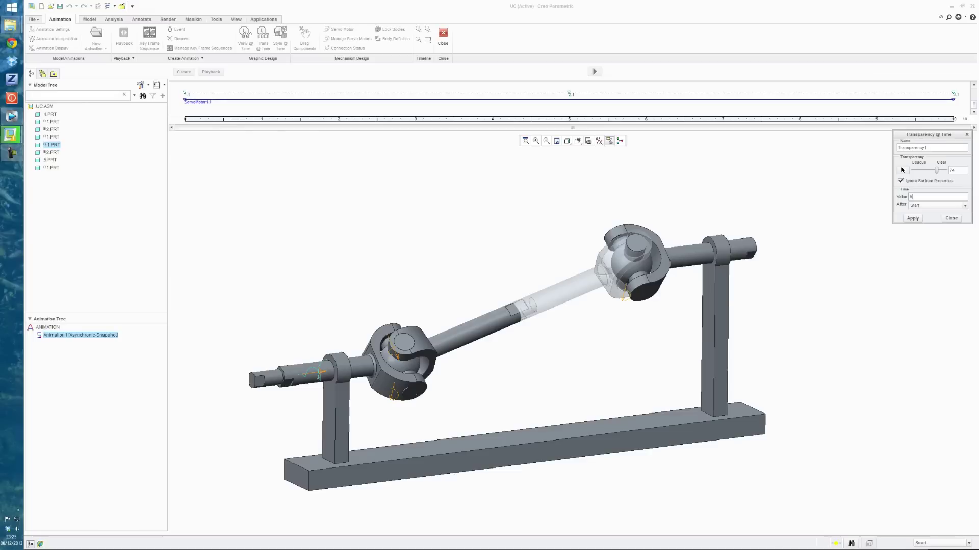
key("Return")
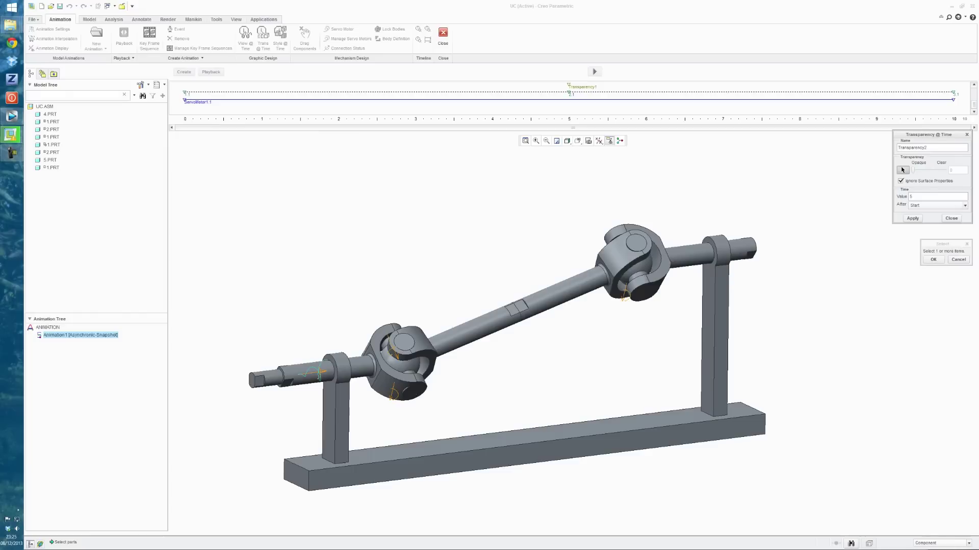
key("Escape")
key("Escape")
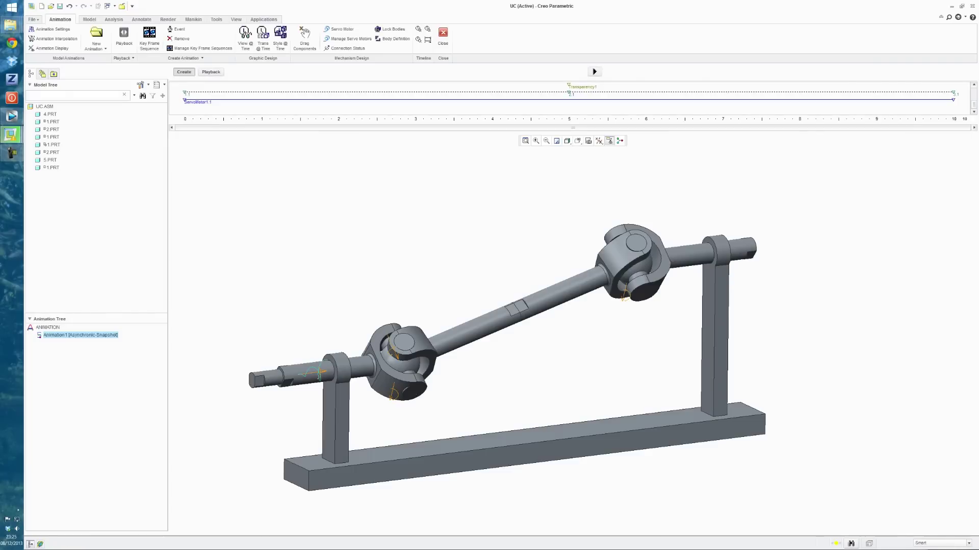
left_click(594, 71)
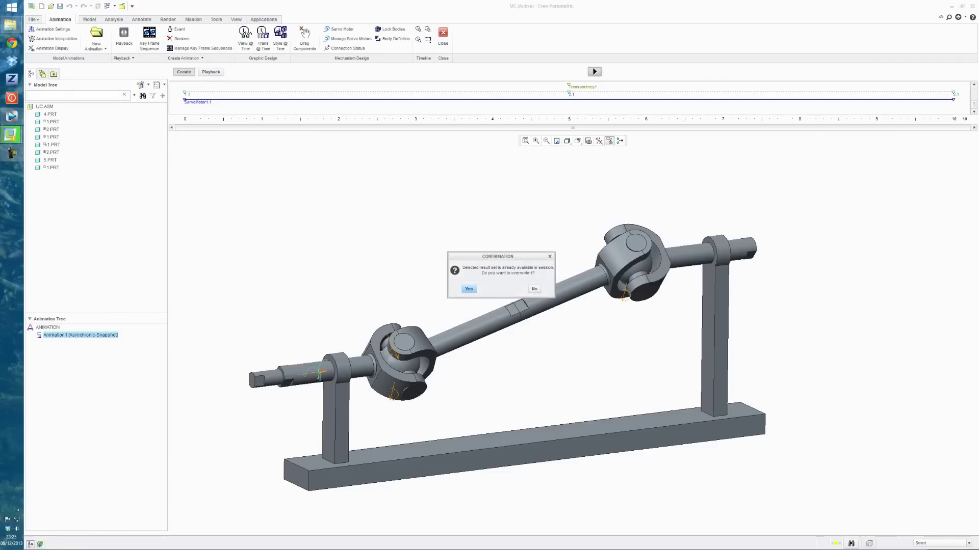
key("Return")
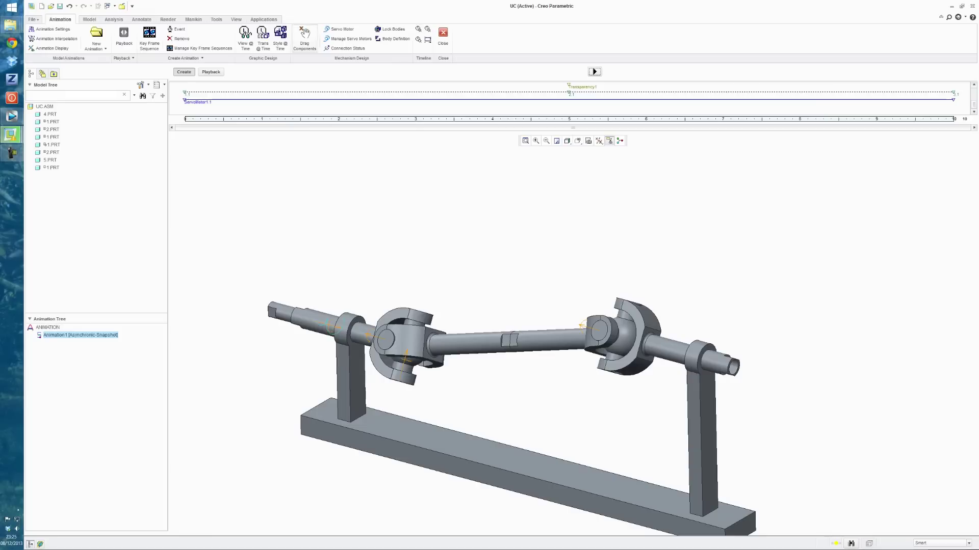
Step: Add a second timed transparency keeping the same fork shaft fully opaque (0) at time 0 after start, and finish defining transparencies
left_click(263, 35)
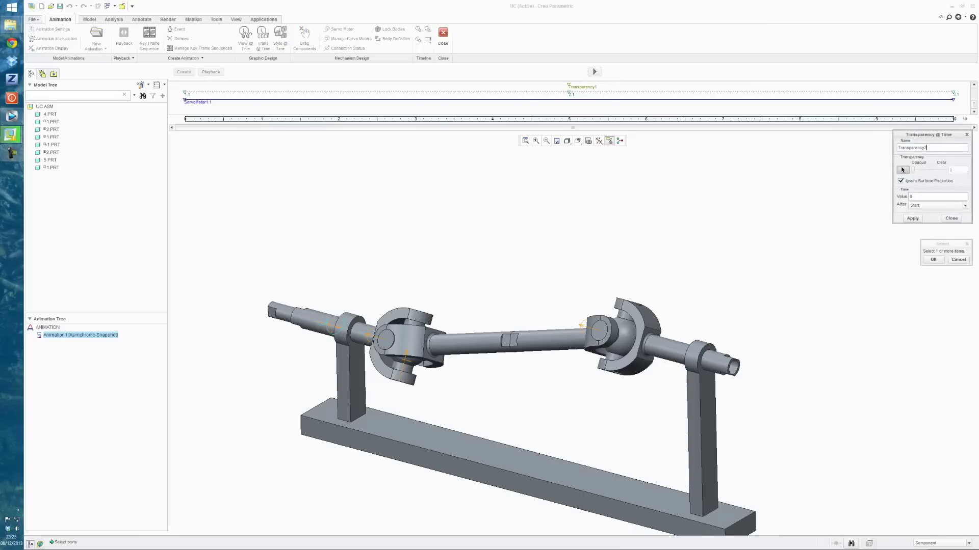
left_click(561, 339)
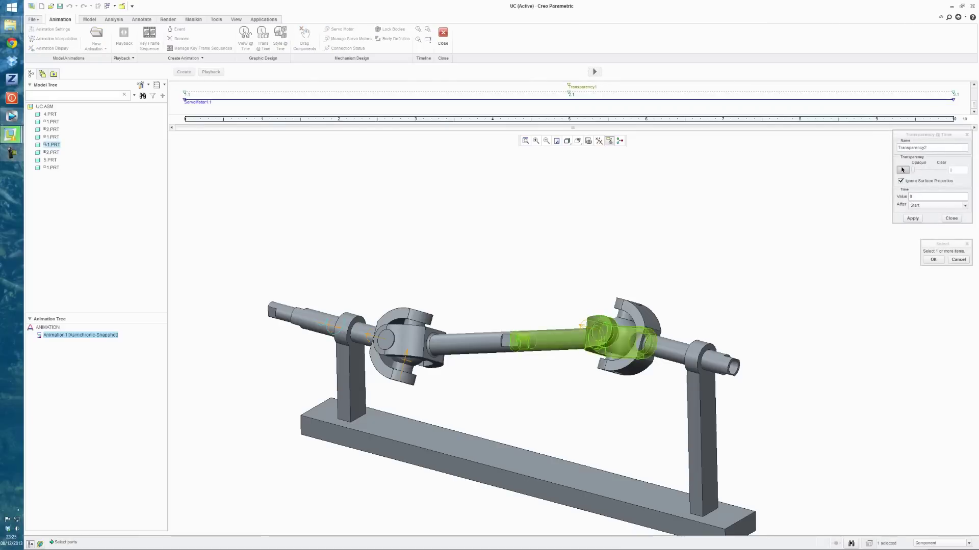
left_click(932, 260)
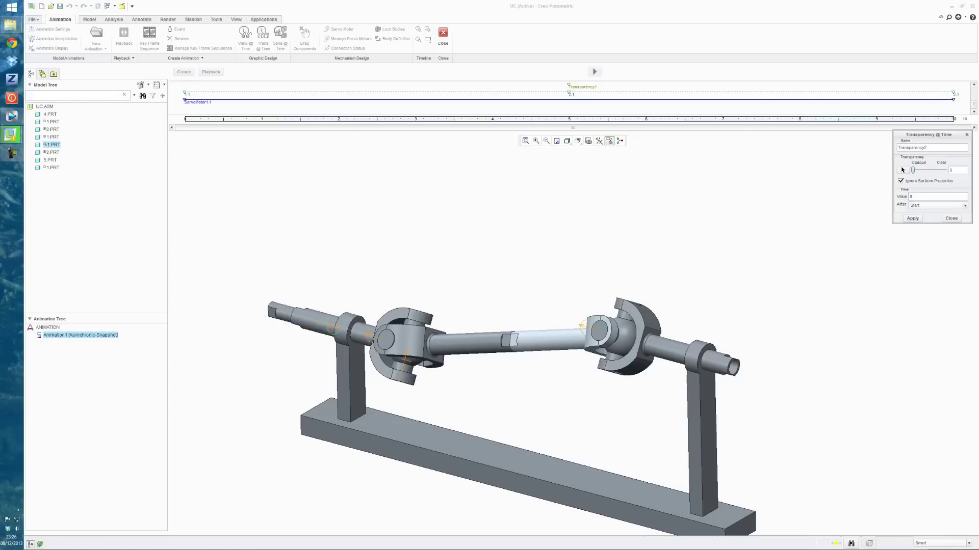
left_click(913, 218)
left_click(902, 170)
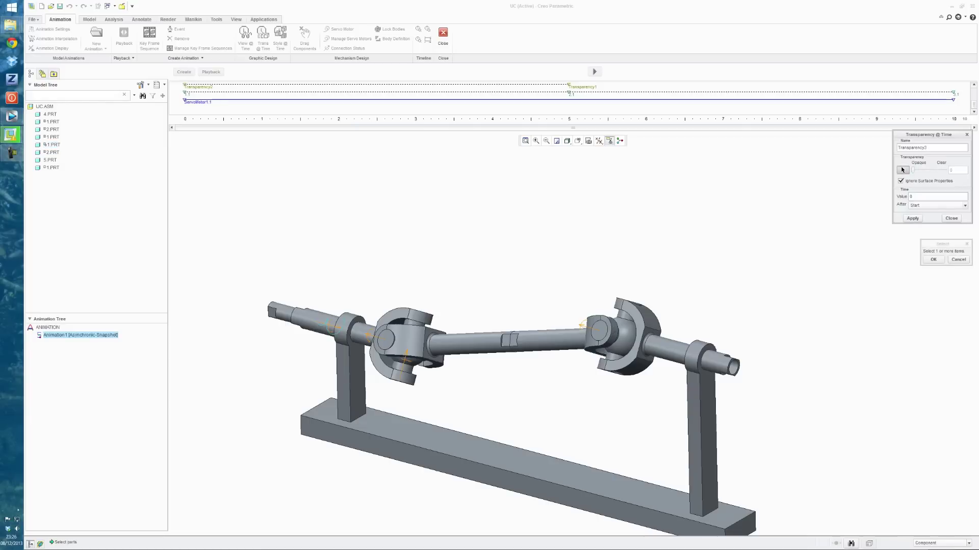
left_click(957, 259)
left_click(951, 218)
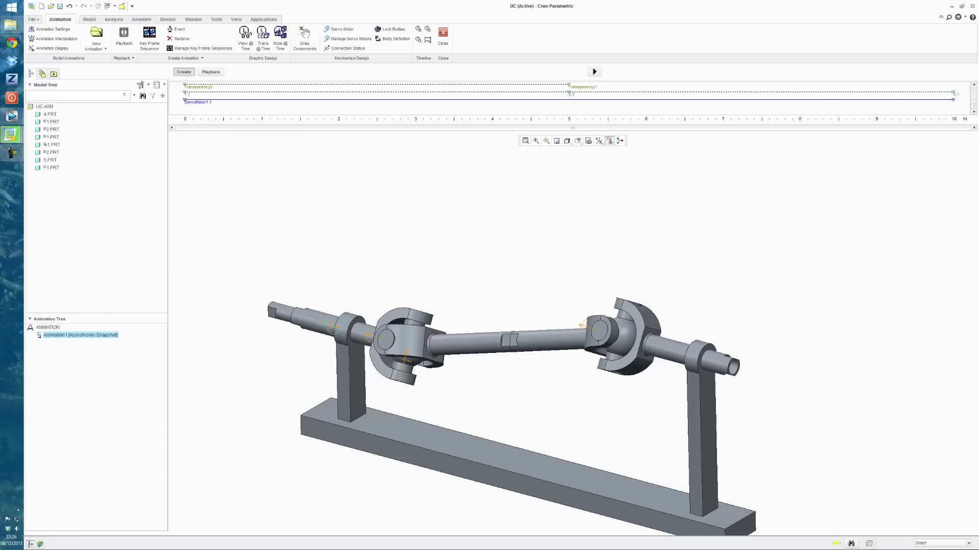
Step: Rerun the animation with both timed transparencies, overwriting the existing result set
mouse_move(619, 264)
middle_mouse_down()
mouse_move(662, 249)
mouse_move(619, 264)
middle_mouse_up()
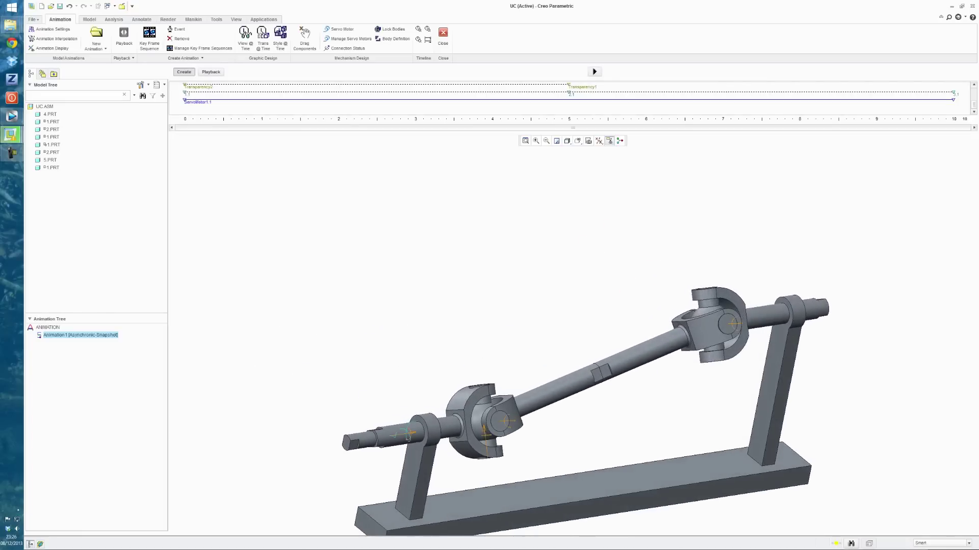
scroll(620, 265, "down", 5)
left_click(601, 351)
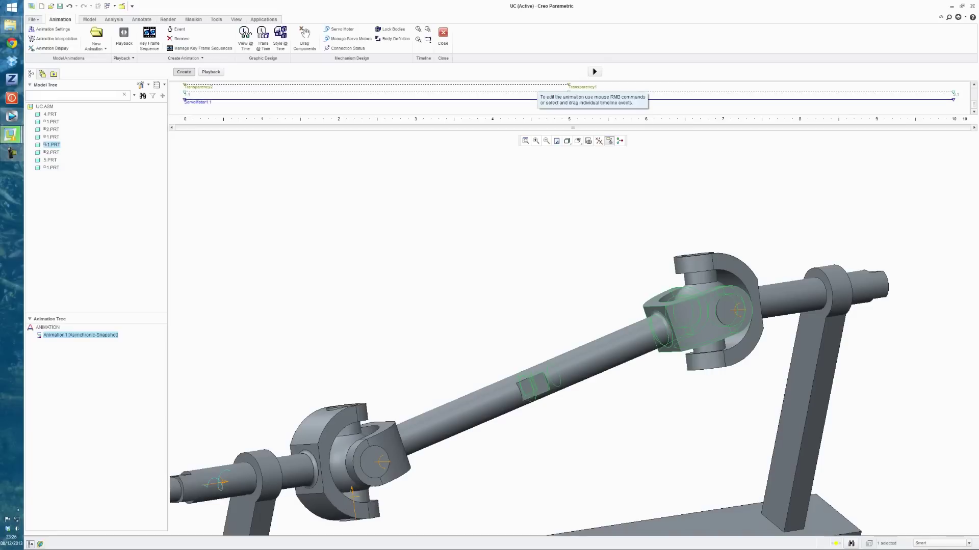
left_click(816, 260)
mouse_move(816, 260)
middle_mouse_down()
mouse_move(796, 225)
mouse_move(816, 260)
middle_mouse_up()
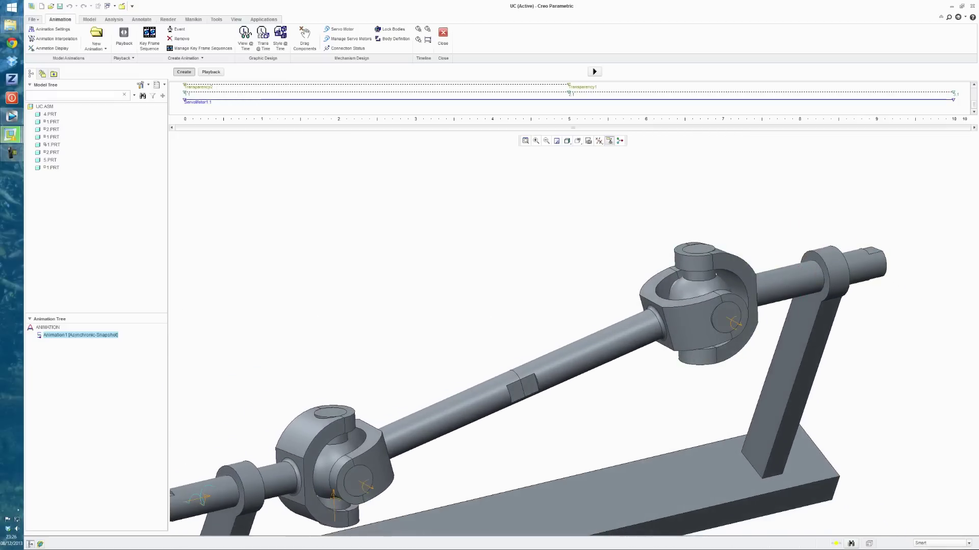
left_click(594, 72)
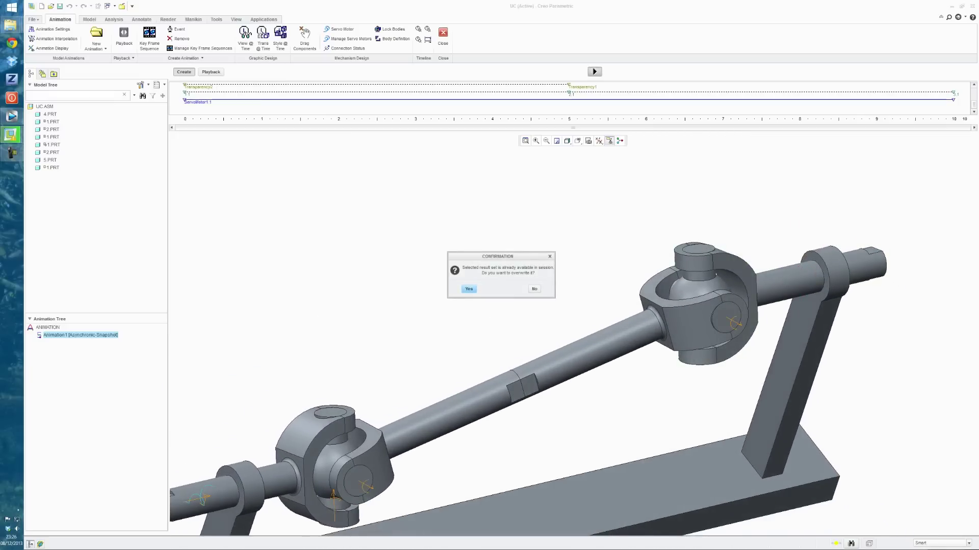
key("Return")
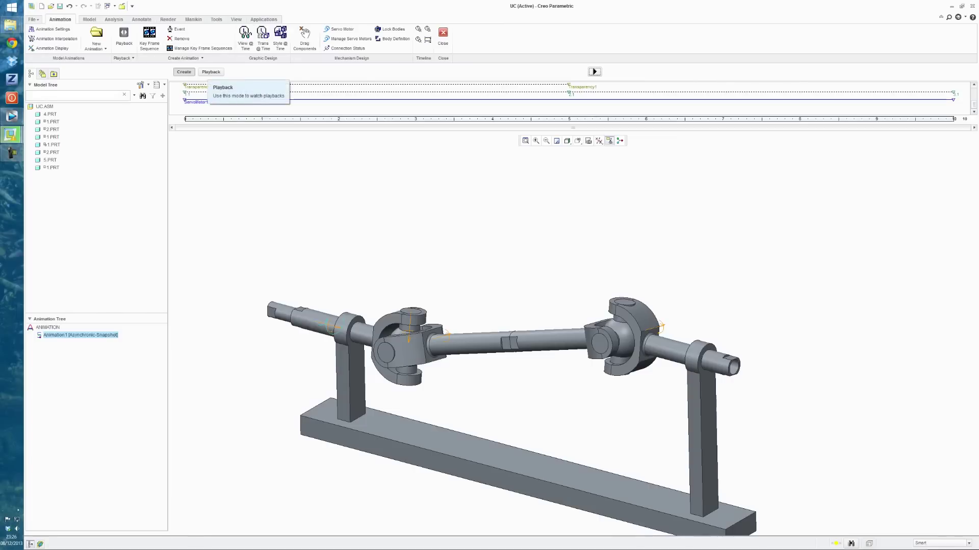
Step: Switch to animation playback and set up a video capture with an image width of 1920 pixels and locked aspect ratio
left_click(211, 72)
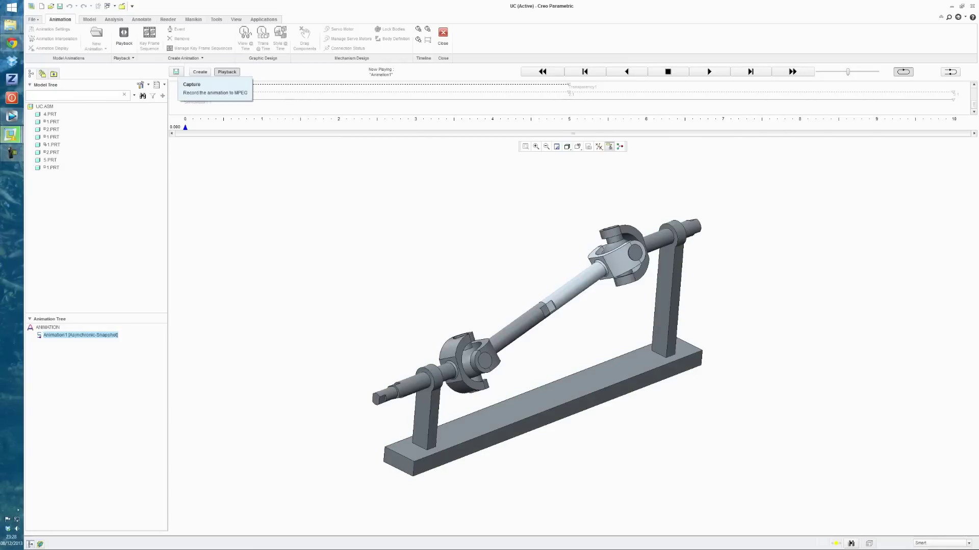
left_click(176, 71)
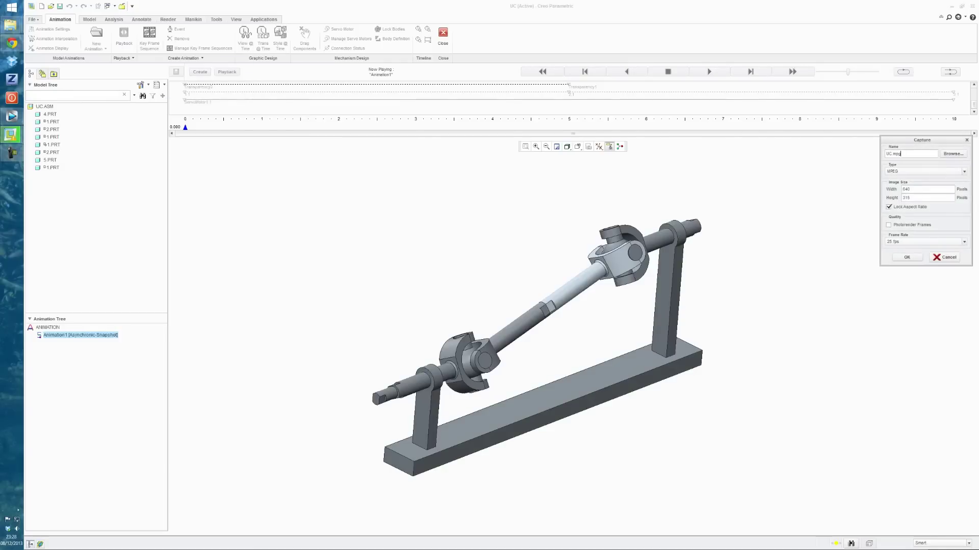
double_click(906, 190)
left_click(915, 198)
left_click_drag(910, 197, 905, 198)
type("1080")
double_click(907, 189)
type("1920")
Step: Set the capture's output type to AVI
left_click(964, 171)
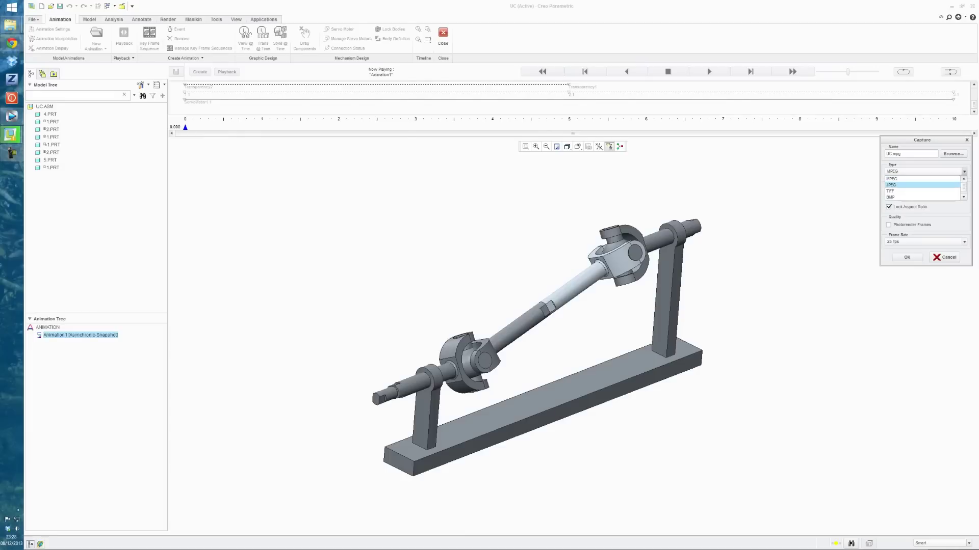
scroll(922, 185, "down", 1)
left_click(922, 197)
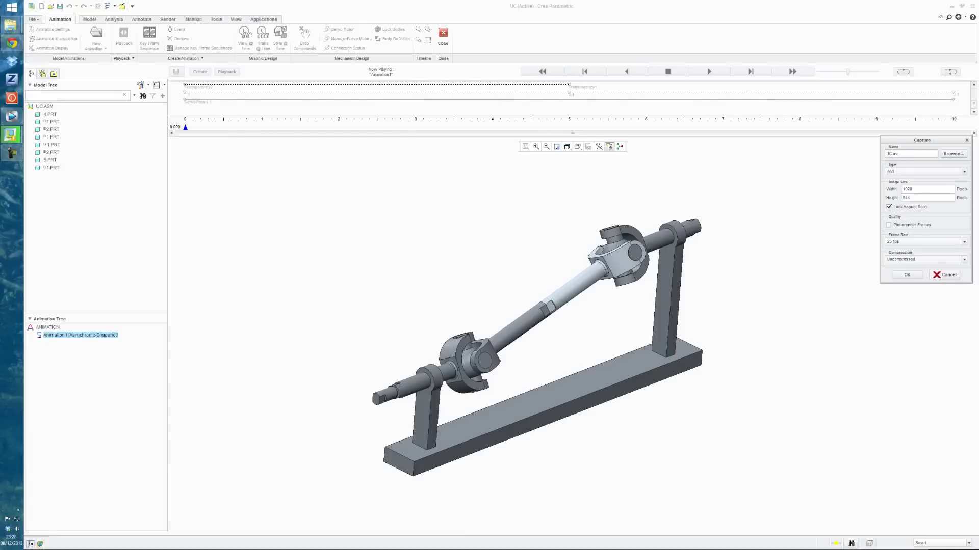